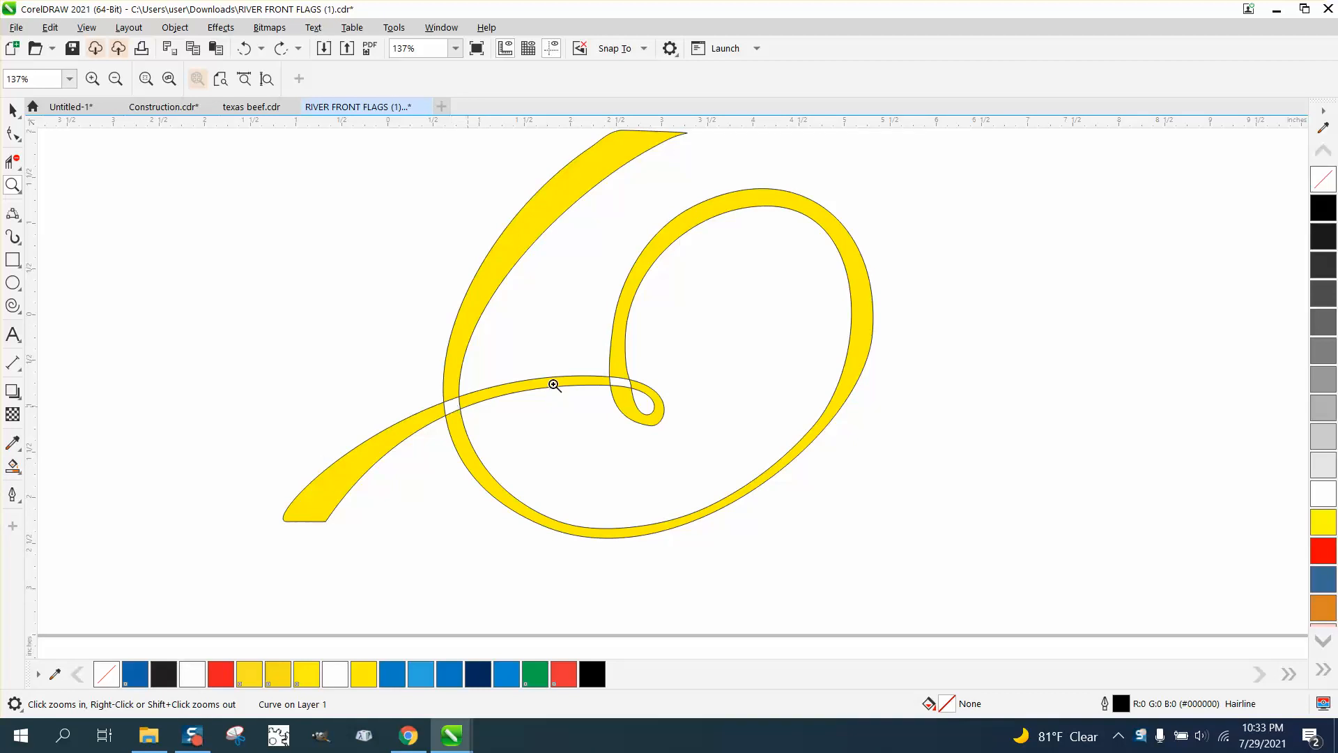
- Remove the yellow fill from the flourish curve so only its outline remains
{"action": "scroll", "coordinate": [755, 245], "scroll_direction": "down", "scroll_amount": 1}
{"action": "left_click", "coordinate": [13, 109]}
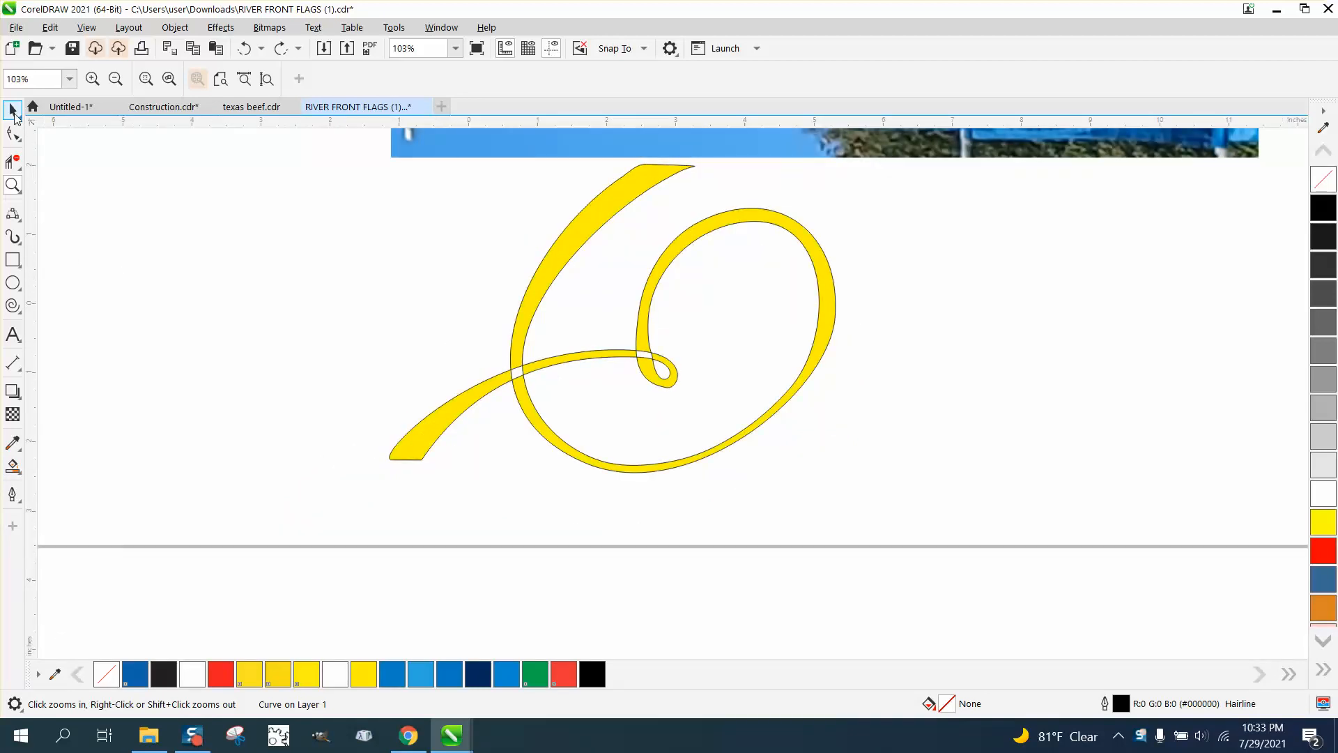
{"action": "left_click_drag", "start_coordinate": [891, 509], "coordinate": [891, 510]}
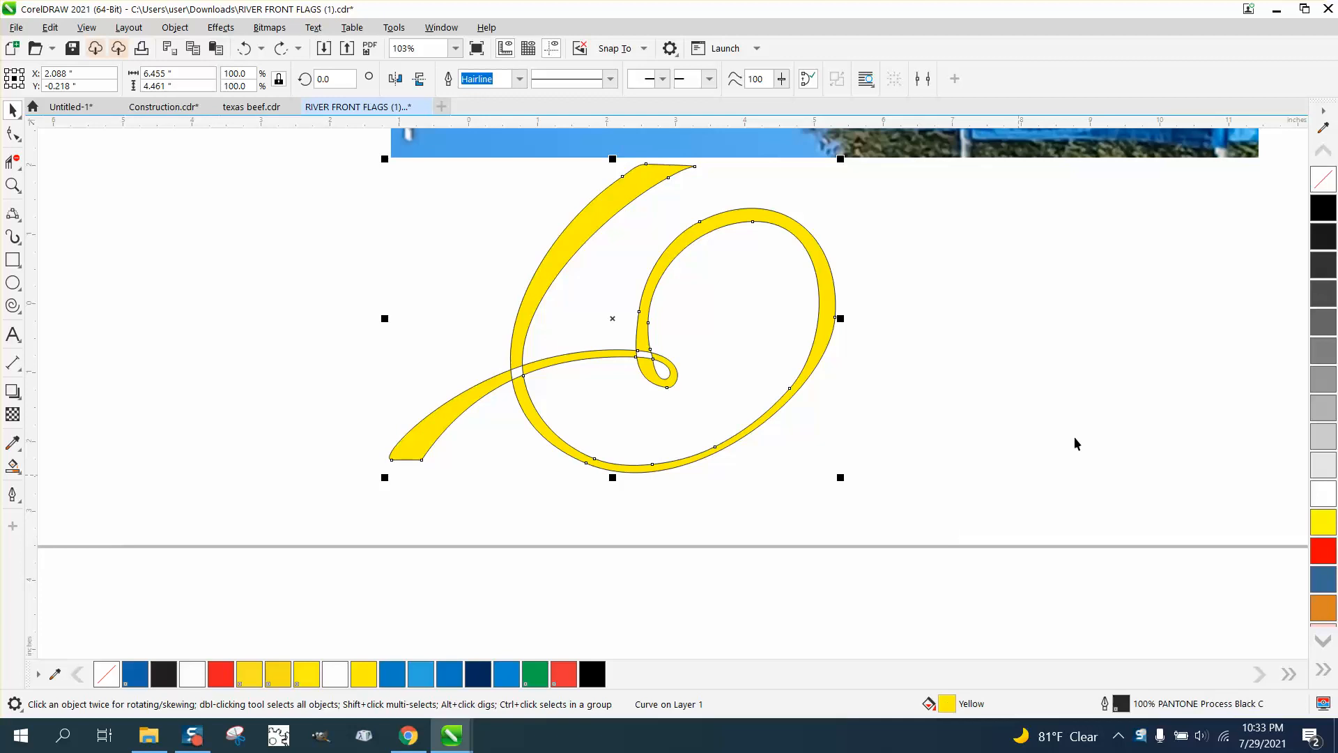
{"action": "left_click", "coordinate": [1325, 184]}
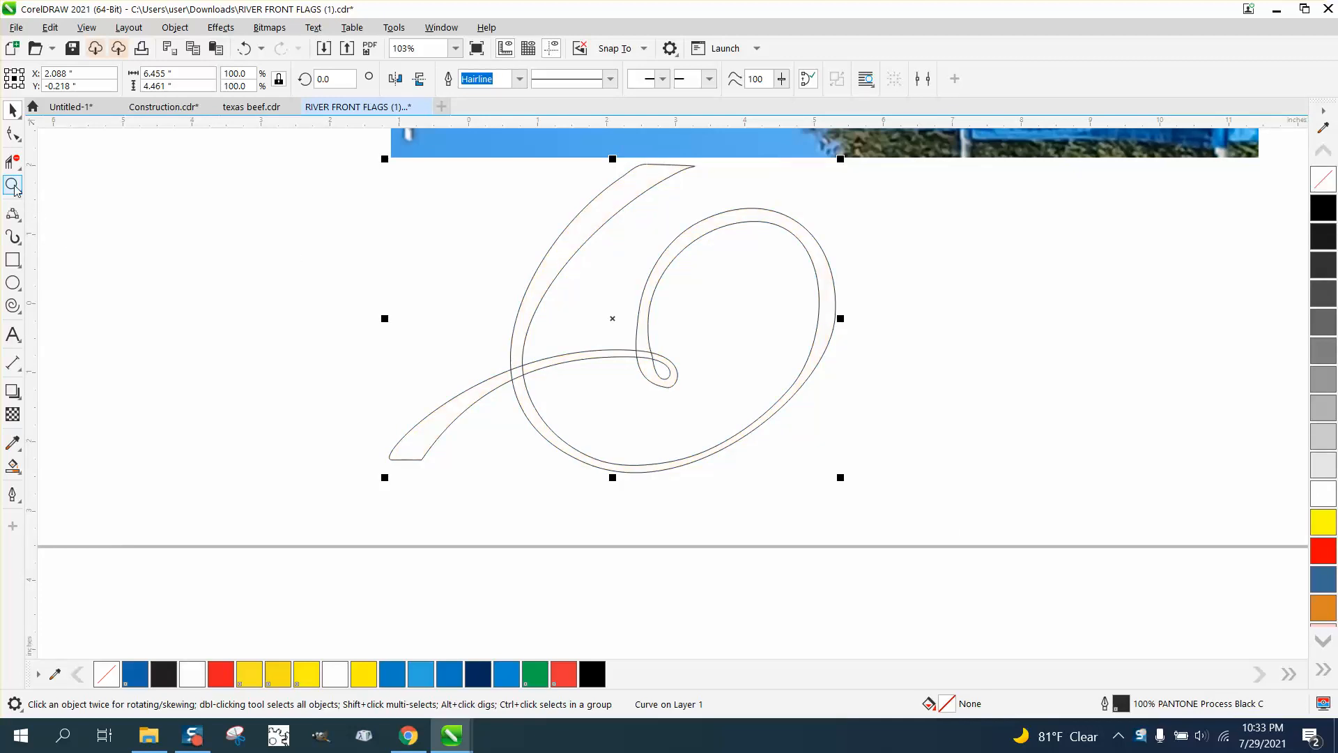
- Delete the overlapping segments where the long tail crosses the large curved stroke
{"action": "left_click", "coordinate": [13, 184]}
{"action": "left_click_drag", "start_coordinate": [493, 366], "coordinate": [660, 409]}
{"action": "left_click", "coordinate": [12, 162]}
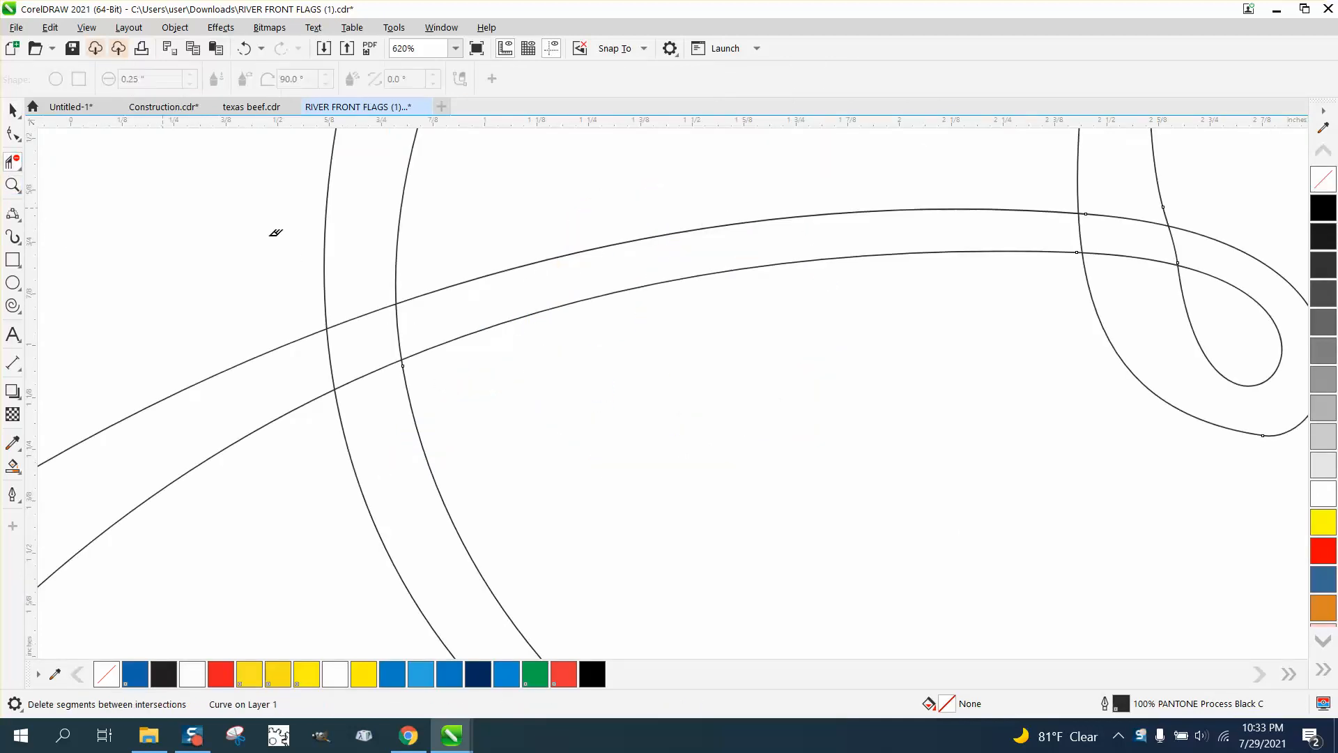
{"action": "mouse_move", "coordinate": [370, 332]}
{"action": "left_mouse_down"}
{"action": "mouse_move", "coordinate": [375, 386]}
{"action": "mouse_move", "coordinate": [365, 341]}
{"action": "mouse_move", "coordinate": [398, 336]}
{"action": "mouse_move", "coordinate": [376, 336]}
{"action": "left_mouse_up"}
{"action": "left_click", "coordinate": [396, 336]}
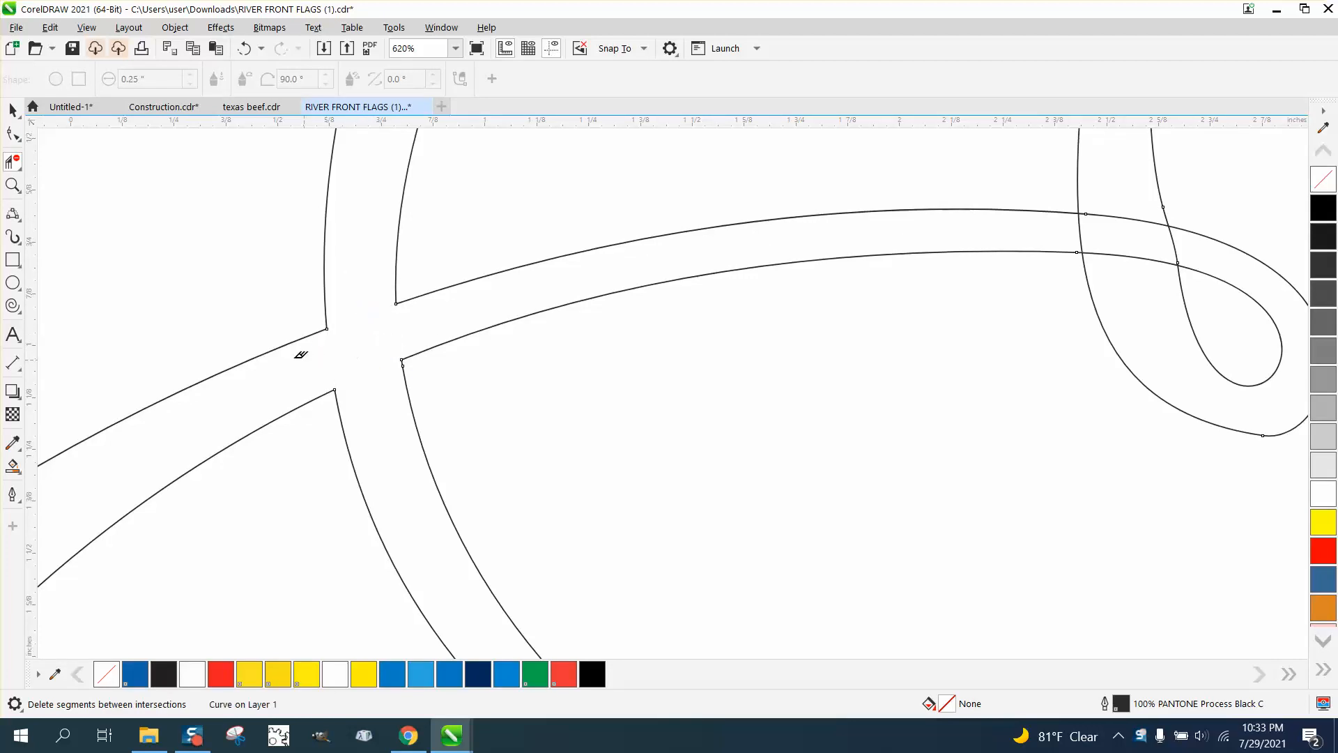
- Delete the overlapping segments where the tail meets the small loop, and undo the deletion of the inner teardrop
{"action": "scroll", "coordinate": [292, 353], "scroll_direction": "down", "scroll_amount": 2}
{"action": "left_click", "coordinate": [738, 286]}
{"action": "left_click_drag", "start_coordinate": [760, 268], "coordinate": [762, 298]}
{"action": "left_click", "coordinate": [795, 289]}
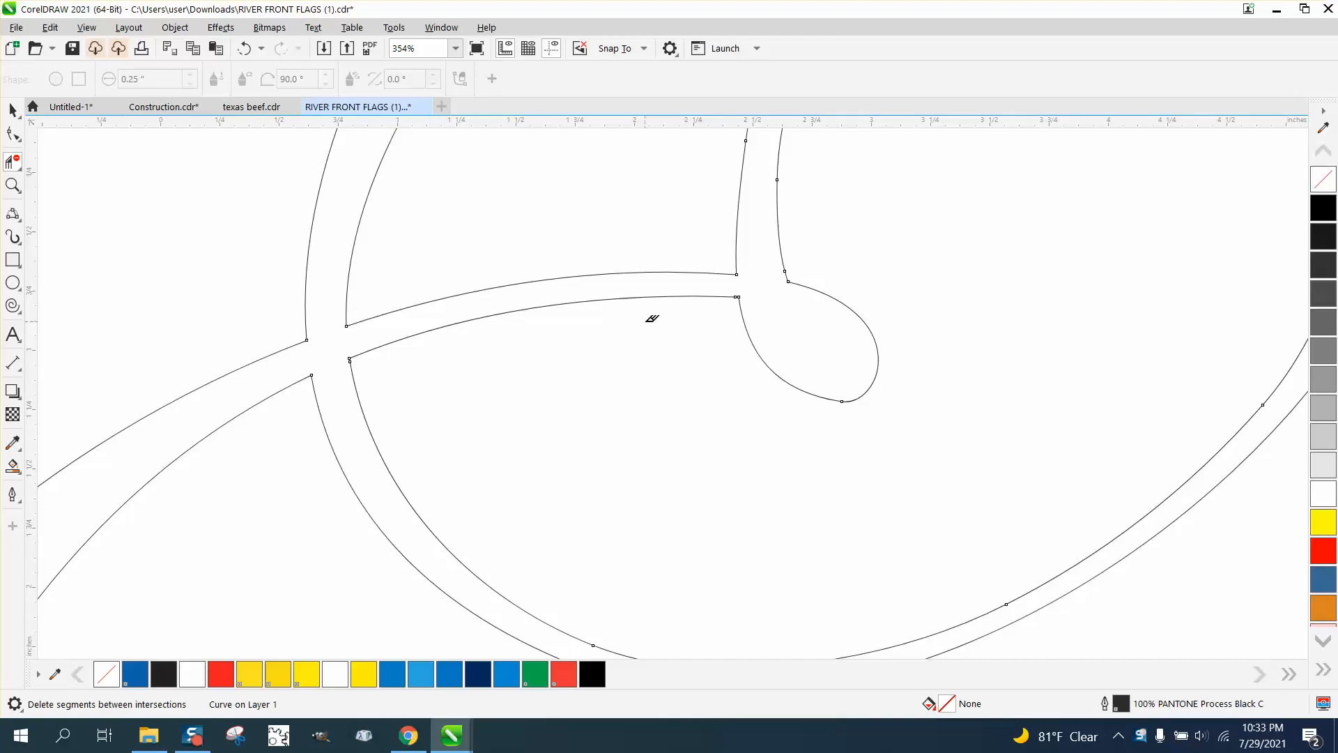
{"action": "left_click", "coordinate": [13, 184]}
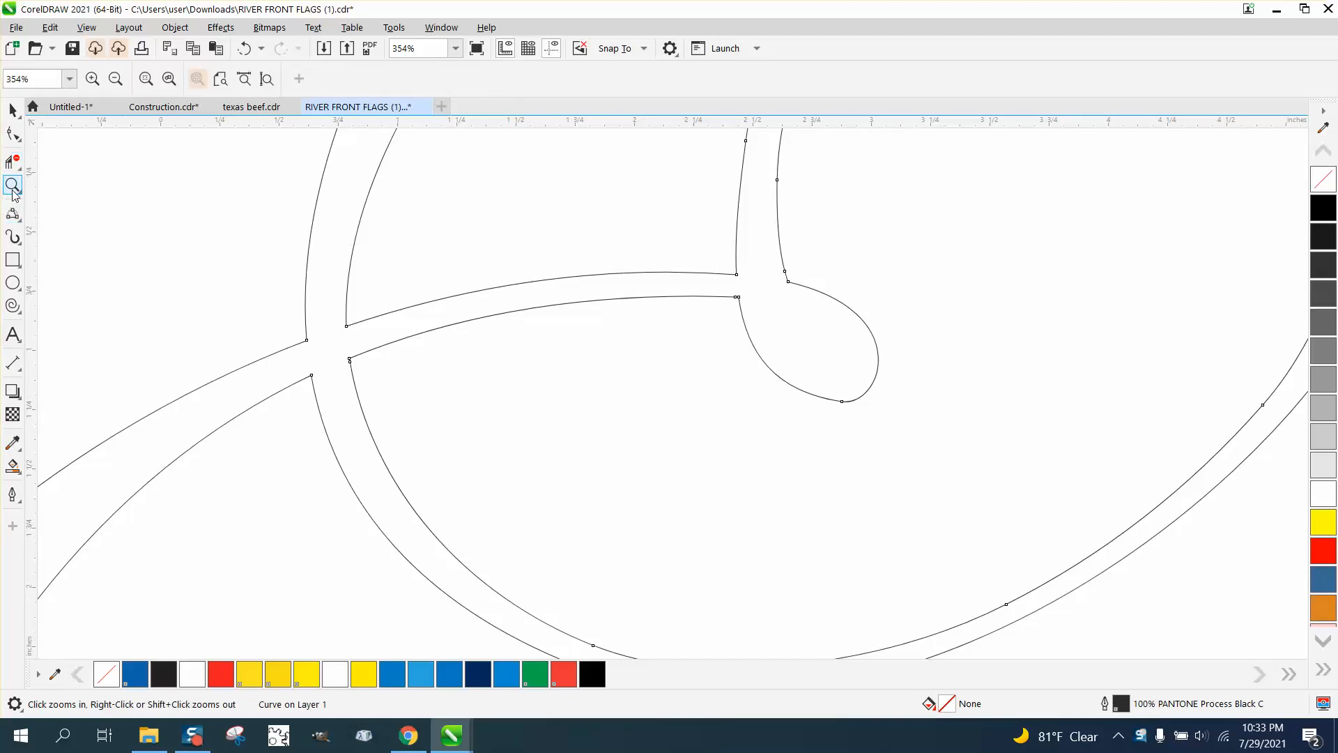
{"action": "left_click", "coordinate": [244, 49]}
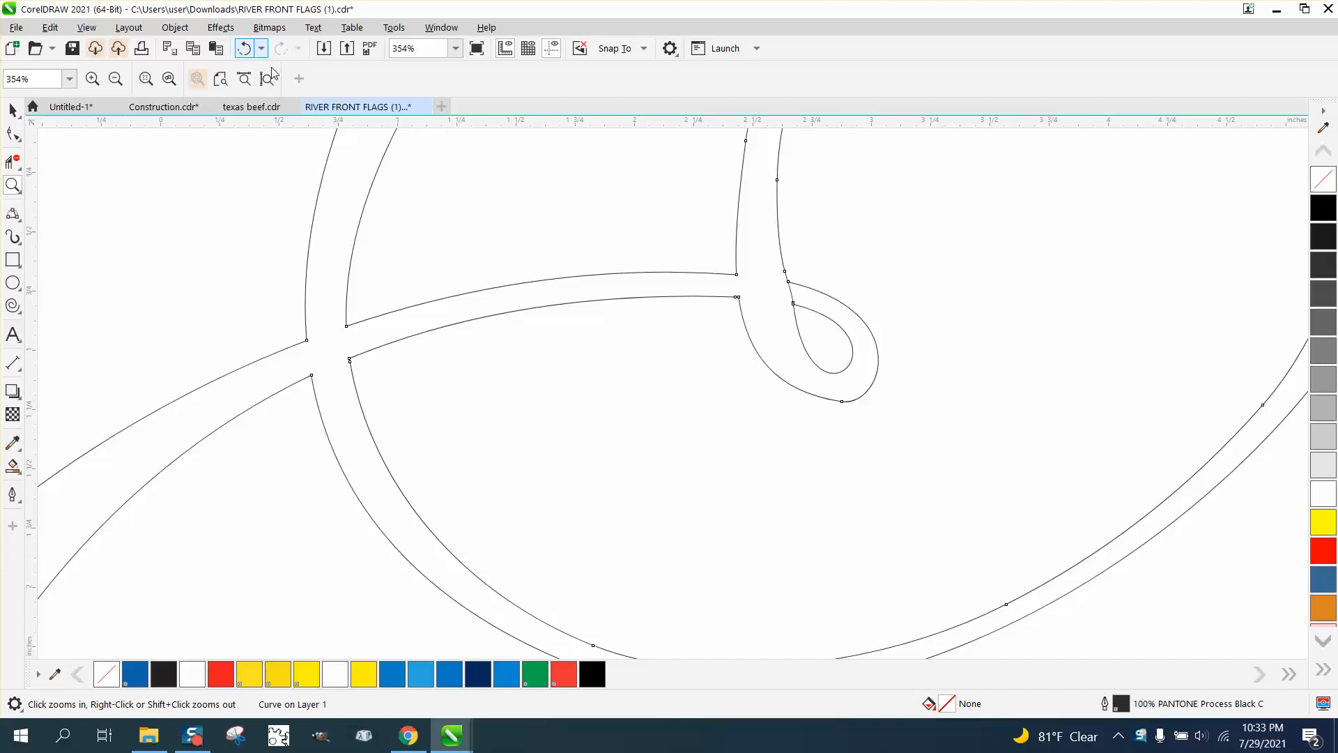
- Move the node at the inner teardrop's tip slightly outward across the adjoining stroke line
{"action": "left_click_drag", "start_coordinate": [783, 300], "coordinate": [830, 323]}
{"action": "left_click_drag", "start_coordinate": [386, 209], "coordinate": [508, 278]}
{"action": "left_click", "coordinate": [12, 134]}
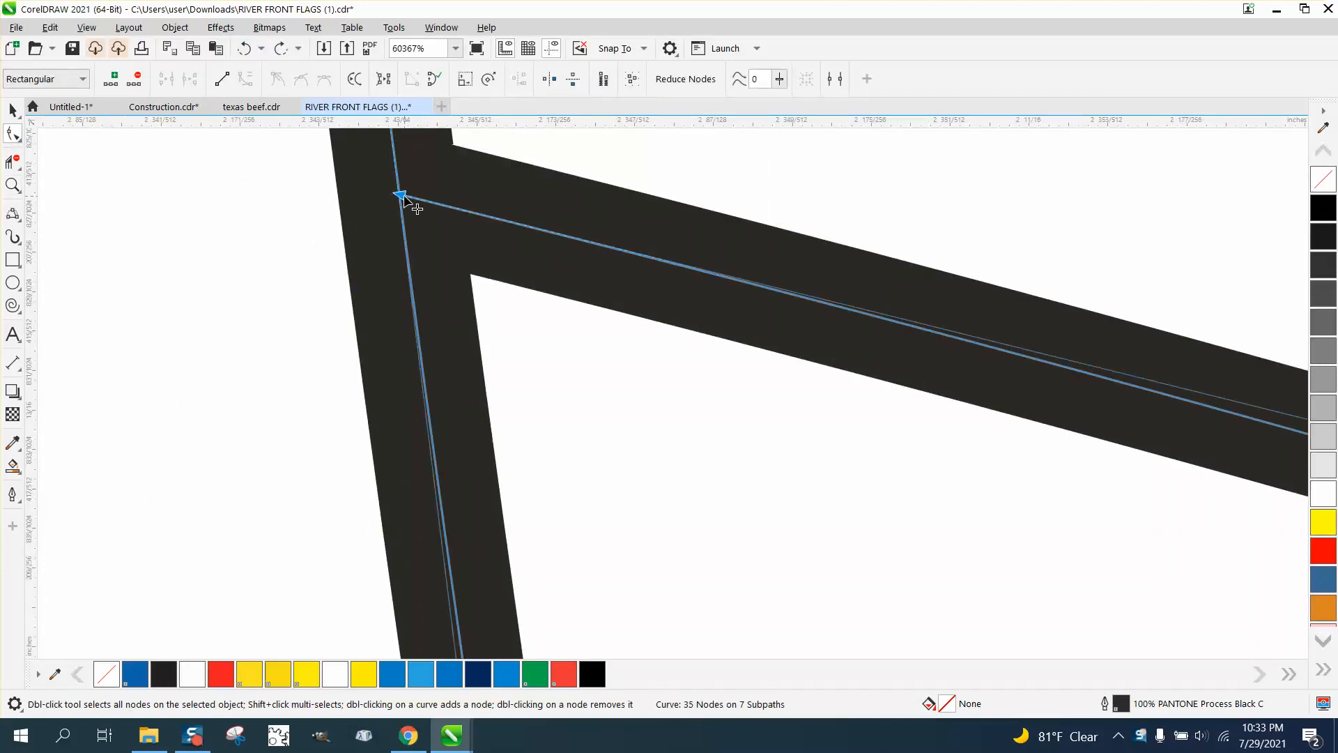
{"action": "left_click_drag", "start_coordinate": [400, 195], "coordinate": [385, 189]}
{"action": "scroll", "coordinate": [421, 253], "scroll_direction": "down", "scroll_amount": 8}
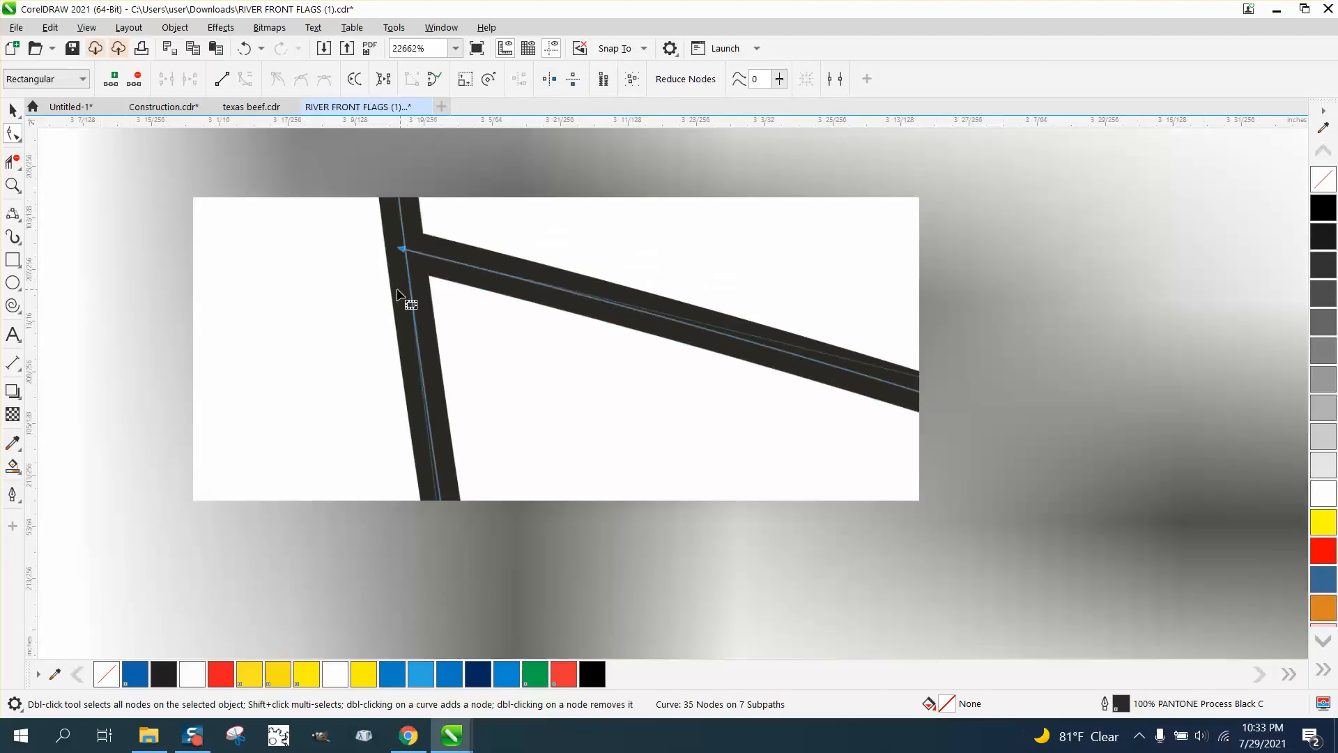
{"action": "scroll", "coordinate": [396, 296], "scroll_direction": "down", "scroll_amount": 2}
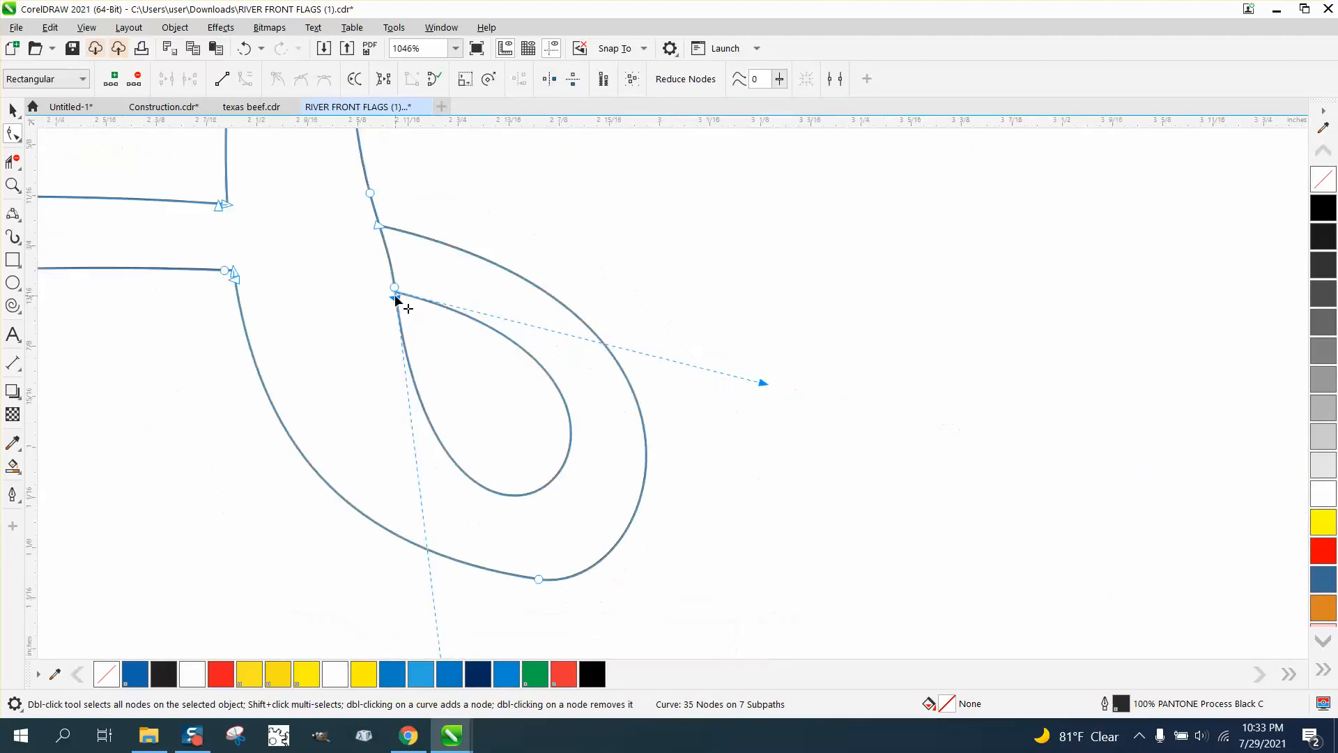
- Delete the short segment connecting the inner teardrop's tip to the small loop's outer outline
{"action": "left_click", "coordinate": [12, 161]}
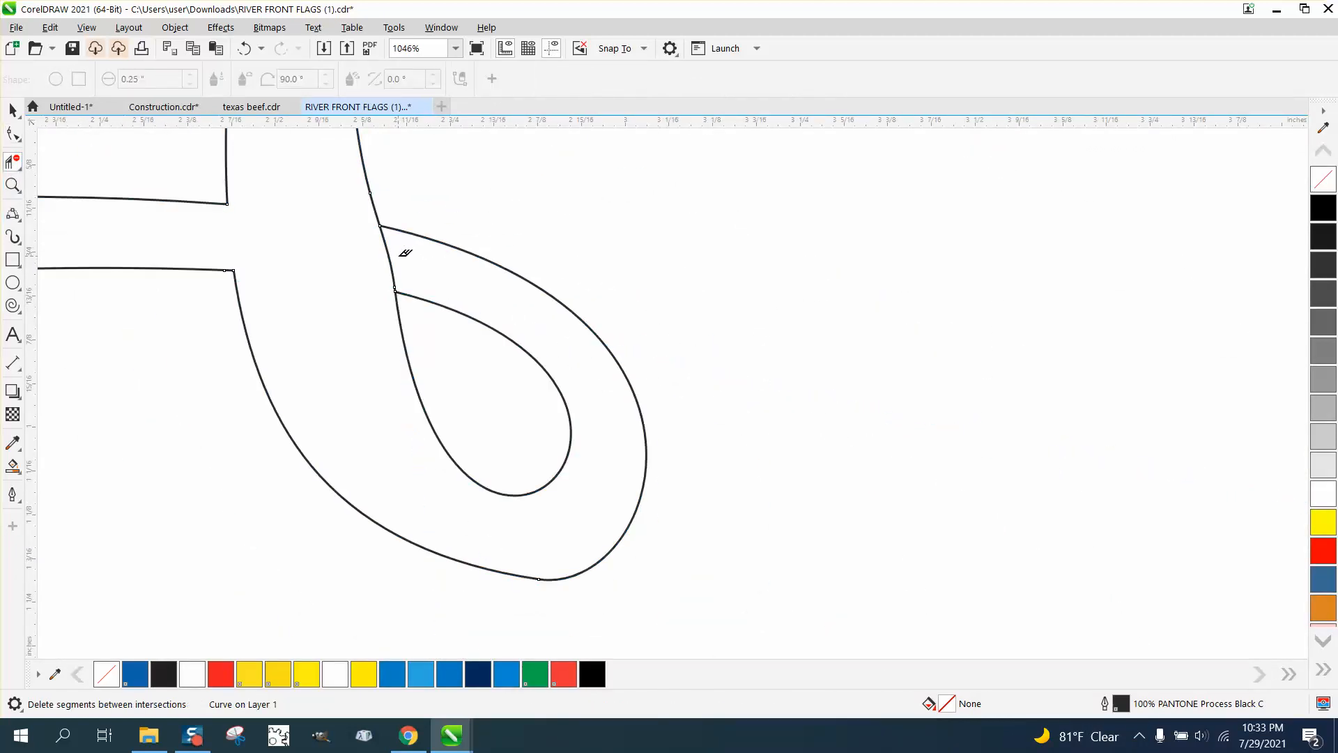
{"action": "left_click", "coordinate": [388, 255]}
{"action": "scroll", "coordinate": [568, 367], "scroll_direction": "down", "scroll_amount": 7}
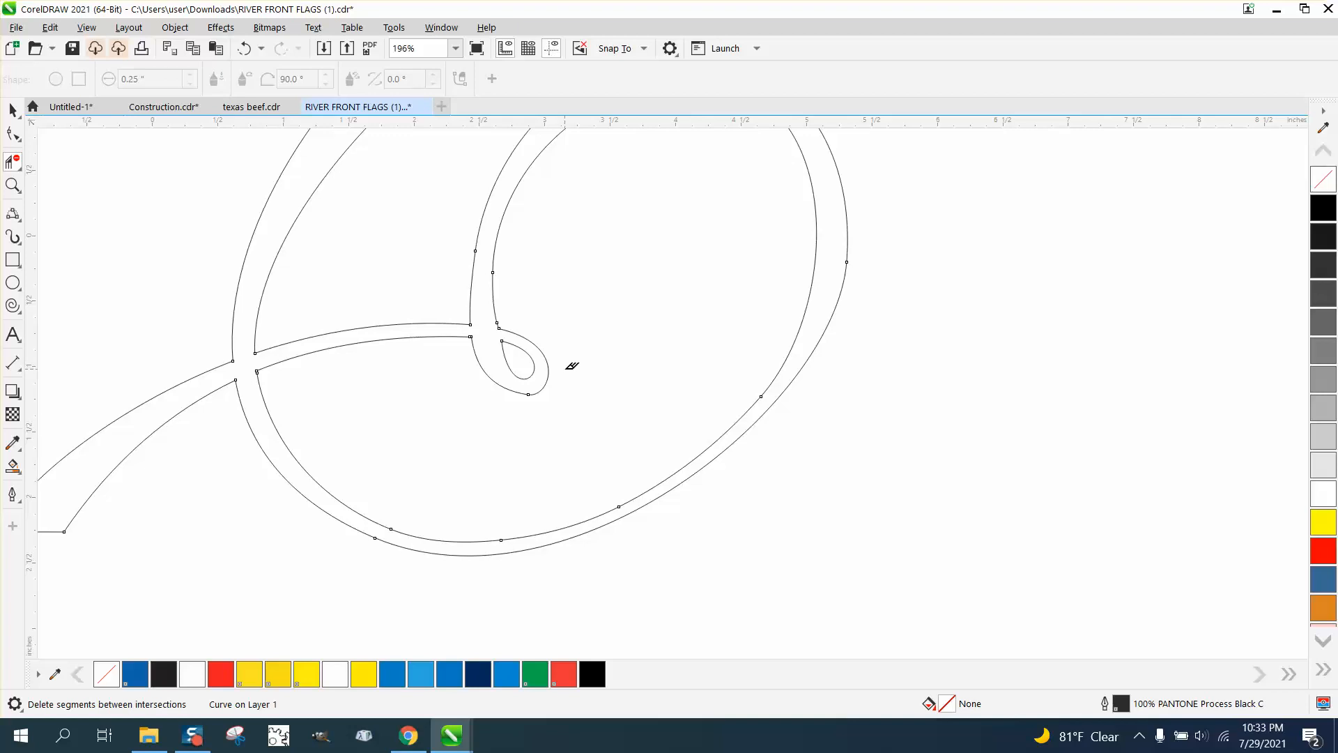
- Try a yellow Smart Fill inside the flourish outline and undo it
{"action": "left_click", "coordinate": [13, 469]}
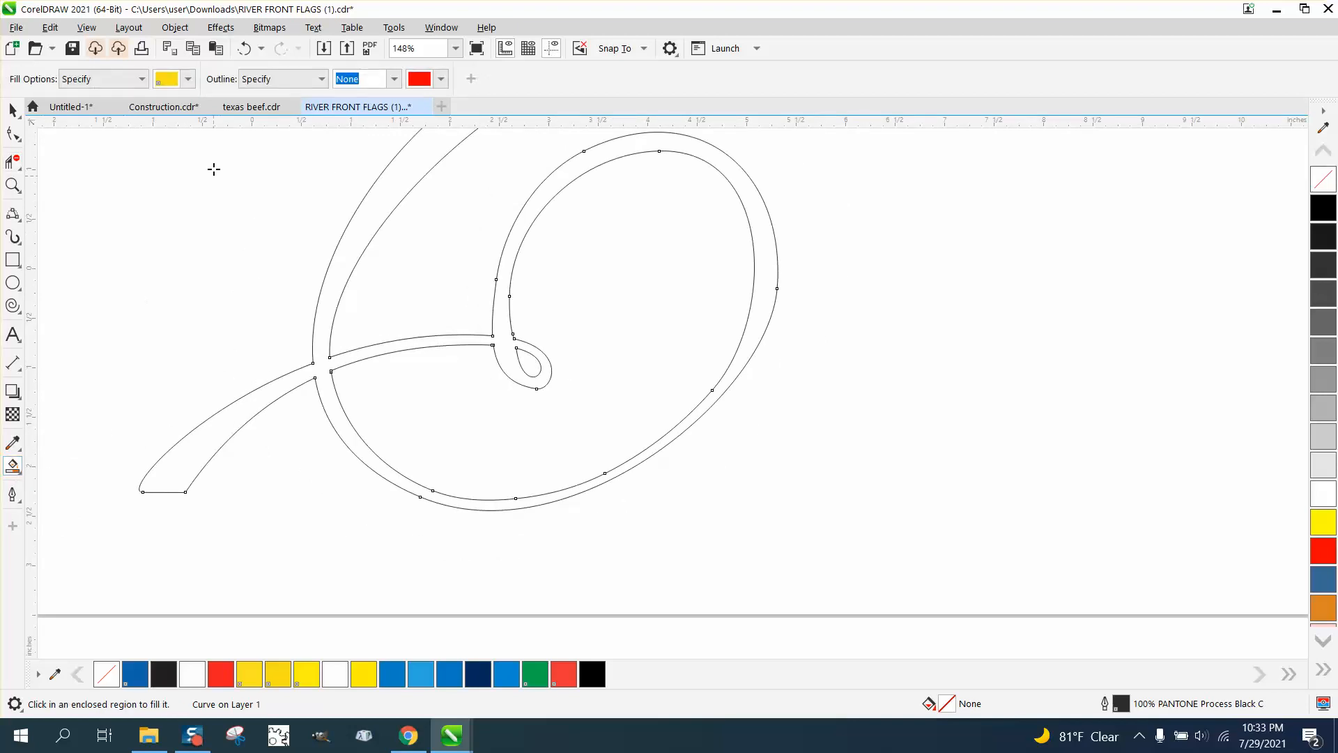
{"action": "left_click", "coordinate": [331, 300]}
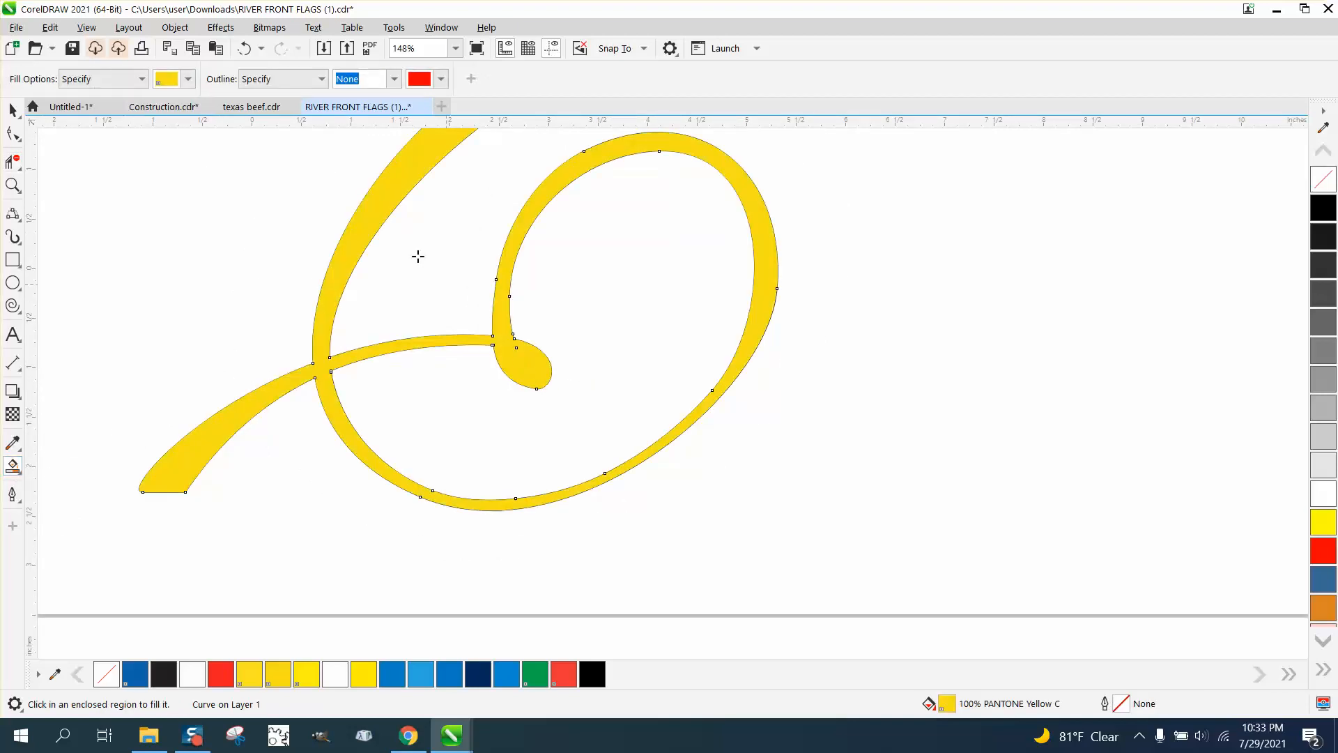
{"action": "left_click", "coordinate": [244, 48]}
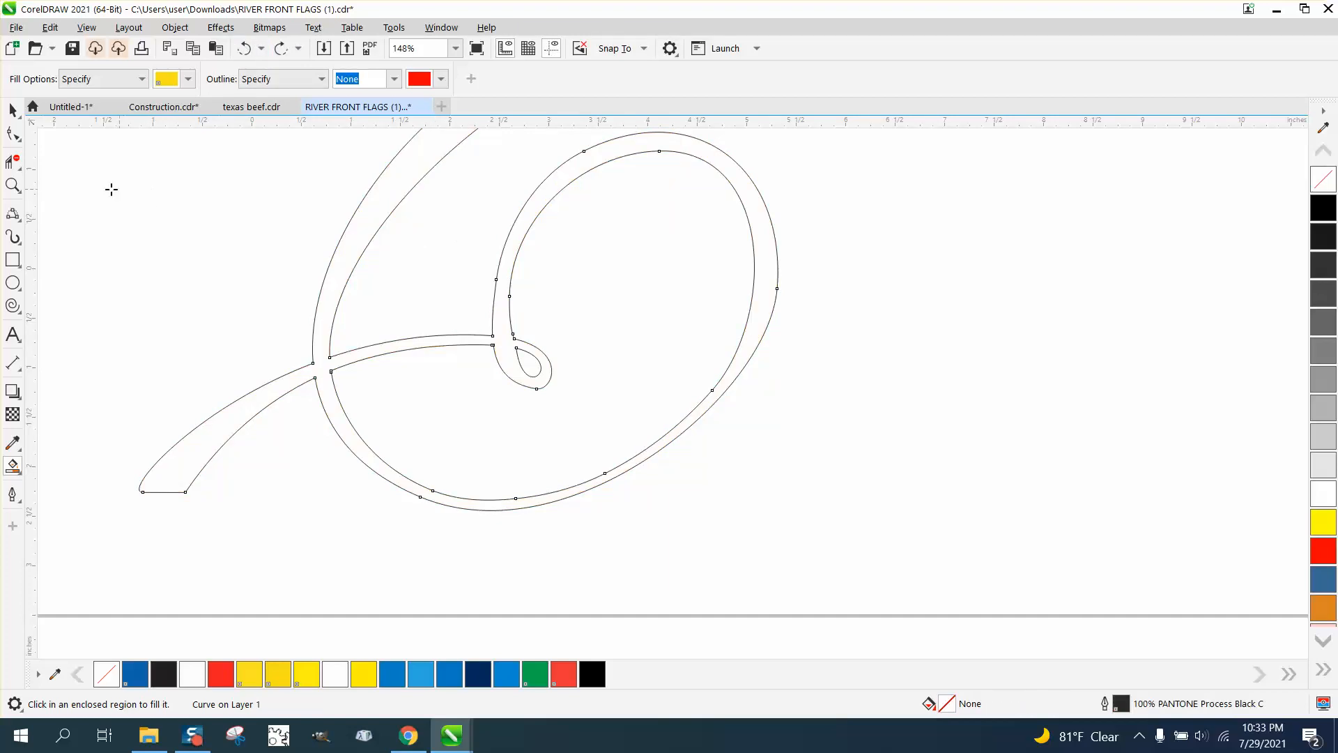
- Move one open end node at the inner teardrop's tip onto the other end node and select both
{"action": "left_click", "coordinate": [13, 184]}
{"action": "left_click_drag", "start_coordinate": [501, 335], "coordinate": [746, 422]}
{"action": "left_click", "coordinate": [360, 294]}
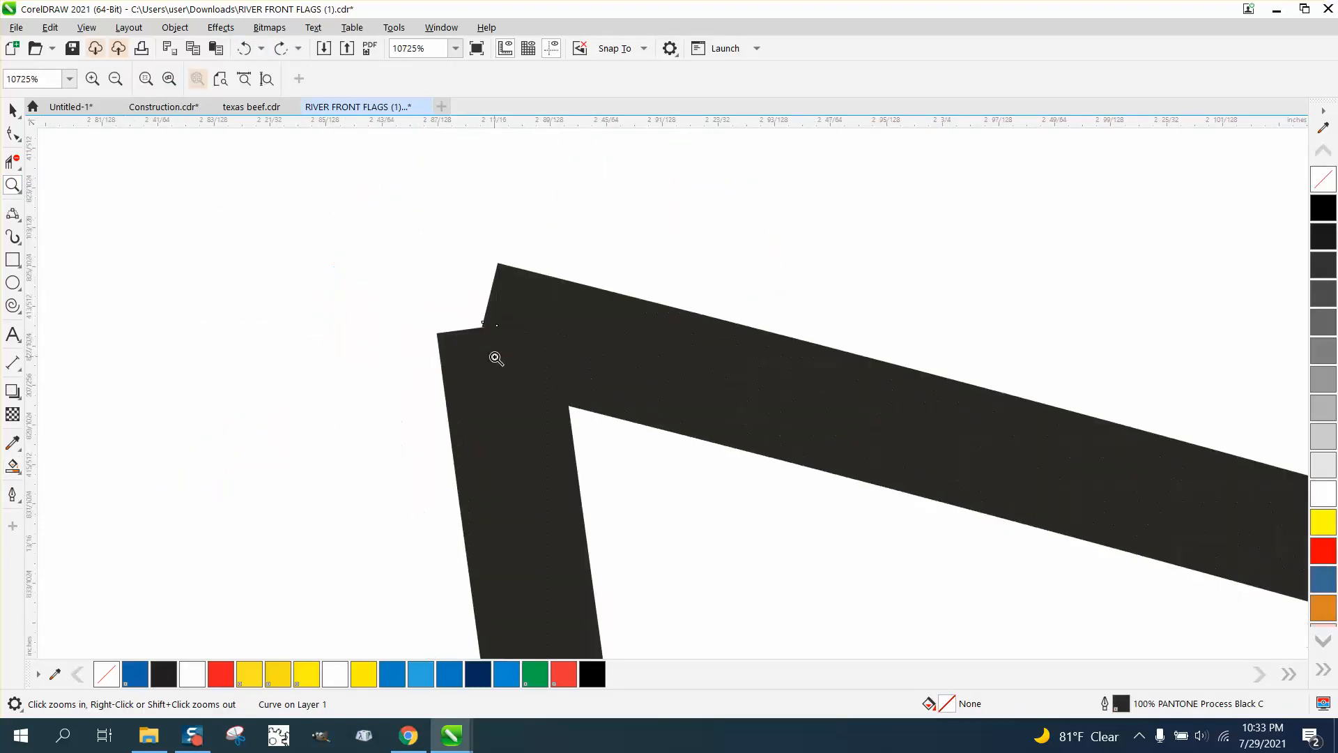
{"action": "left_click", "coordinate": [12, 134]}
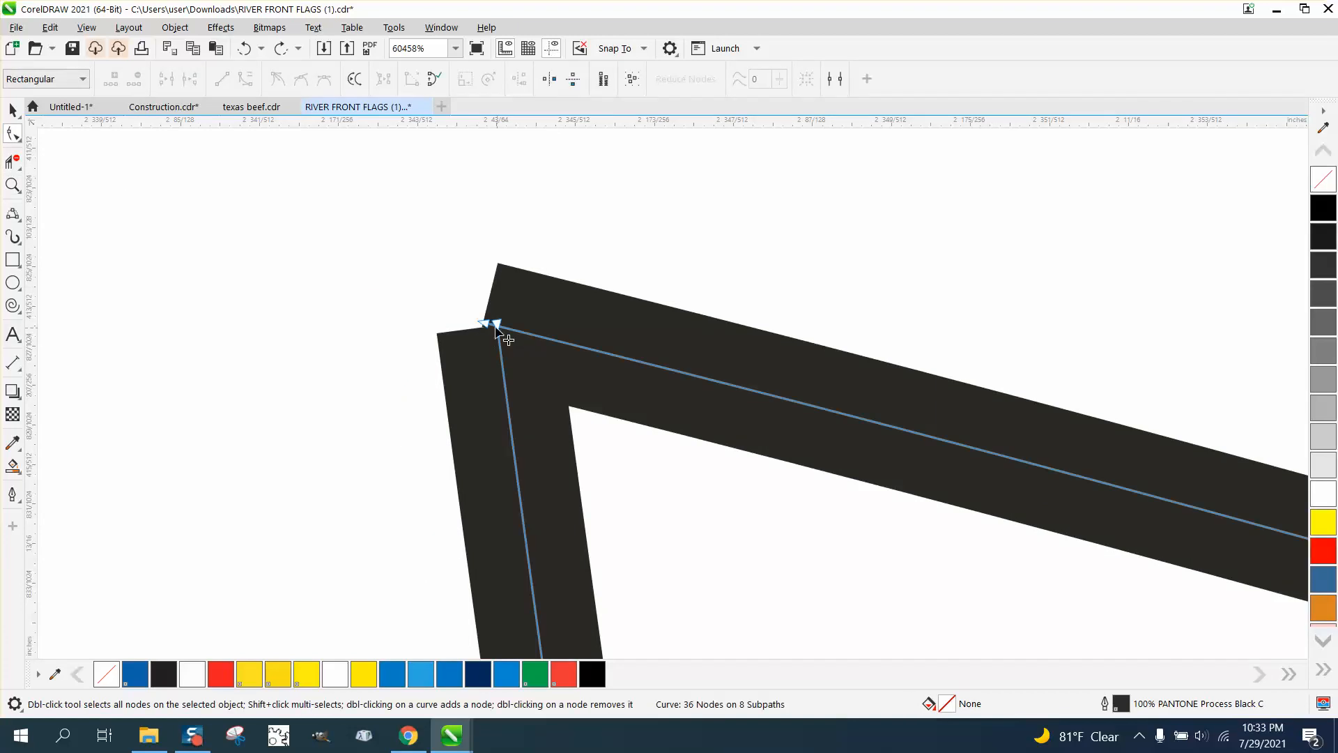
{"action": "left_click_drag", "start_coordinate": [497, 325], "coordinate": [482, 316]}
{"action": "left_click_drag", "start_coordinate": [391, 238], "coordinate": [592, 395]}
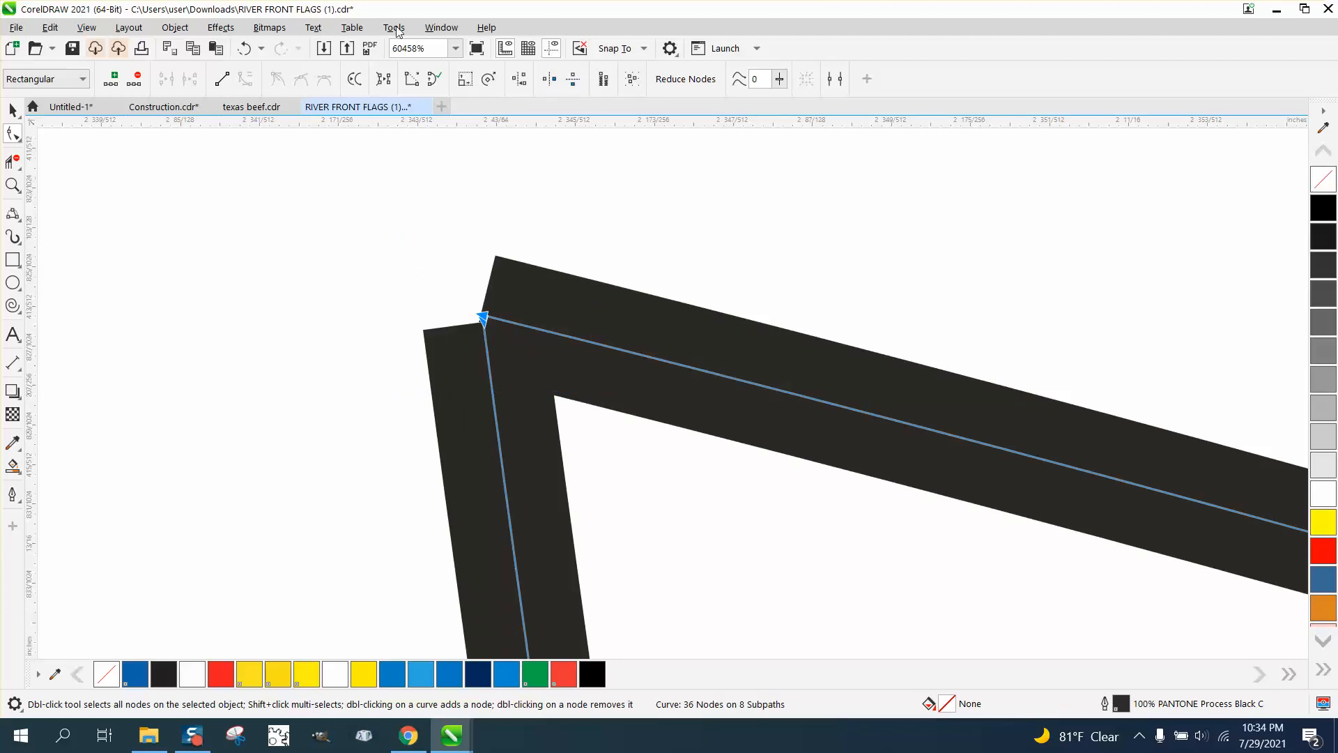
- Join the selected end nodes with Join Curves, using Extend and a 0.01" gap tolerance
{"action": "left_click", "coordinate": [441, 27]}
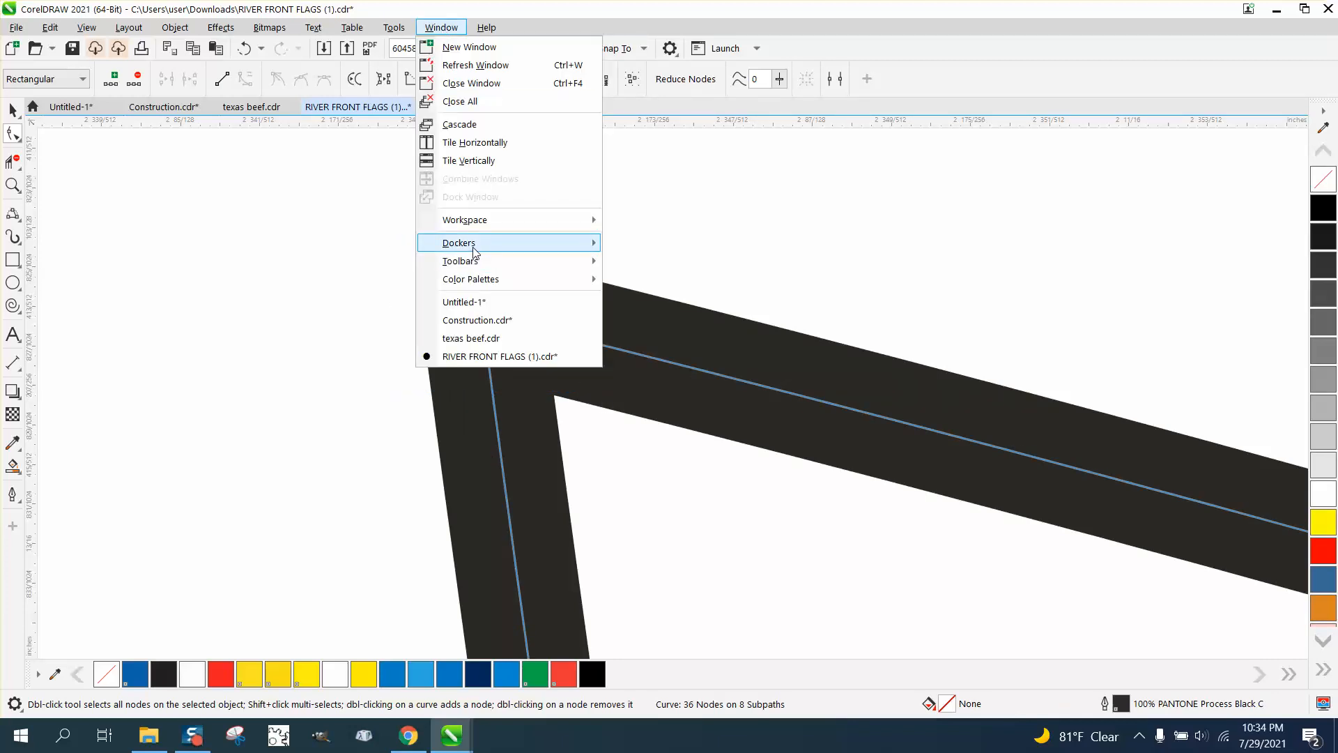
{"action": "mouse_move", "coordinate": [475, 252]}
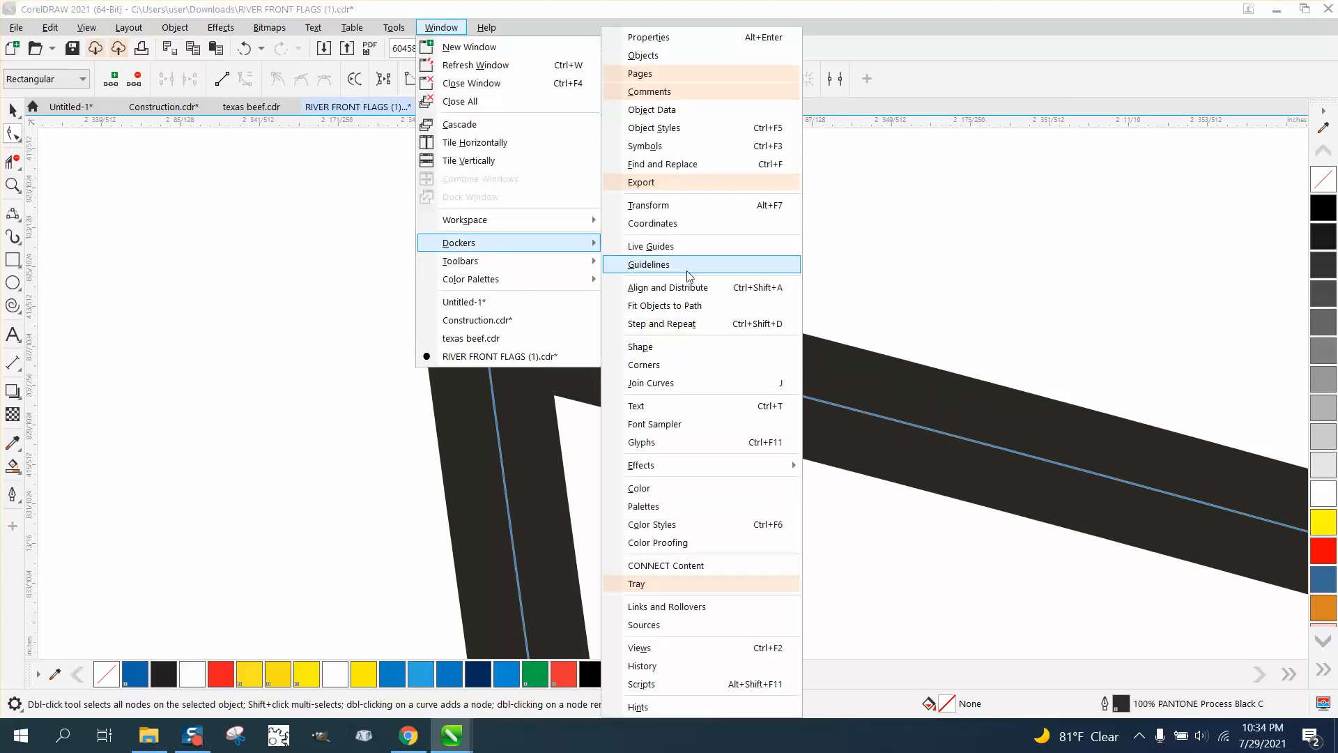
{"action": "left_click", "coordinate": [678, 385]}
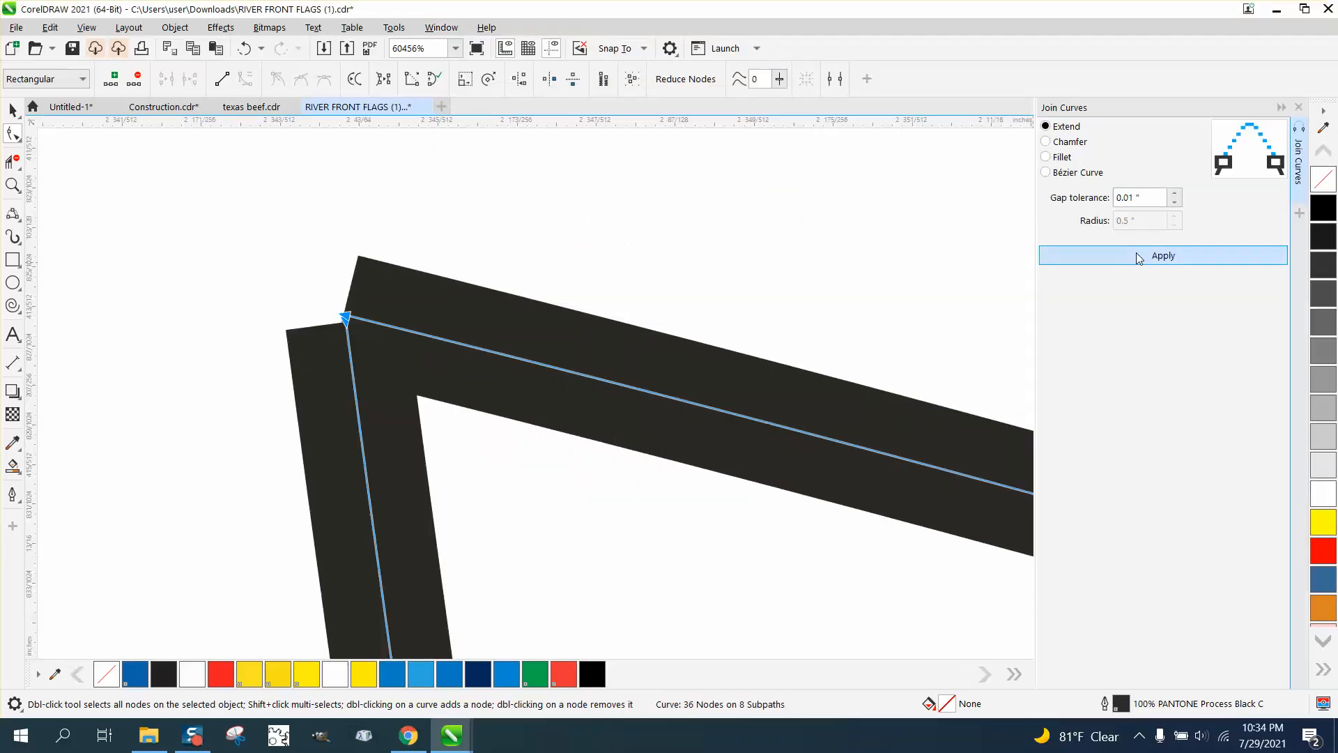
{"action": "left_click", "coordinate": [1139, 256]}
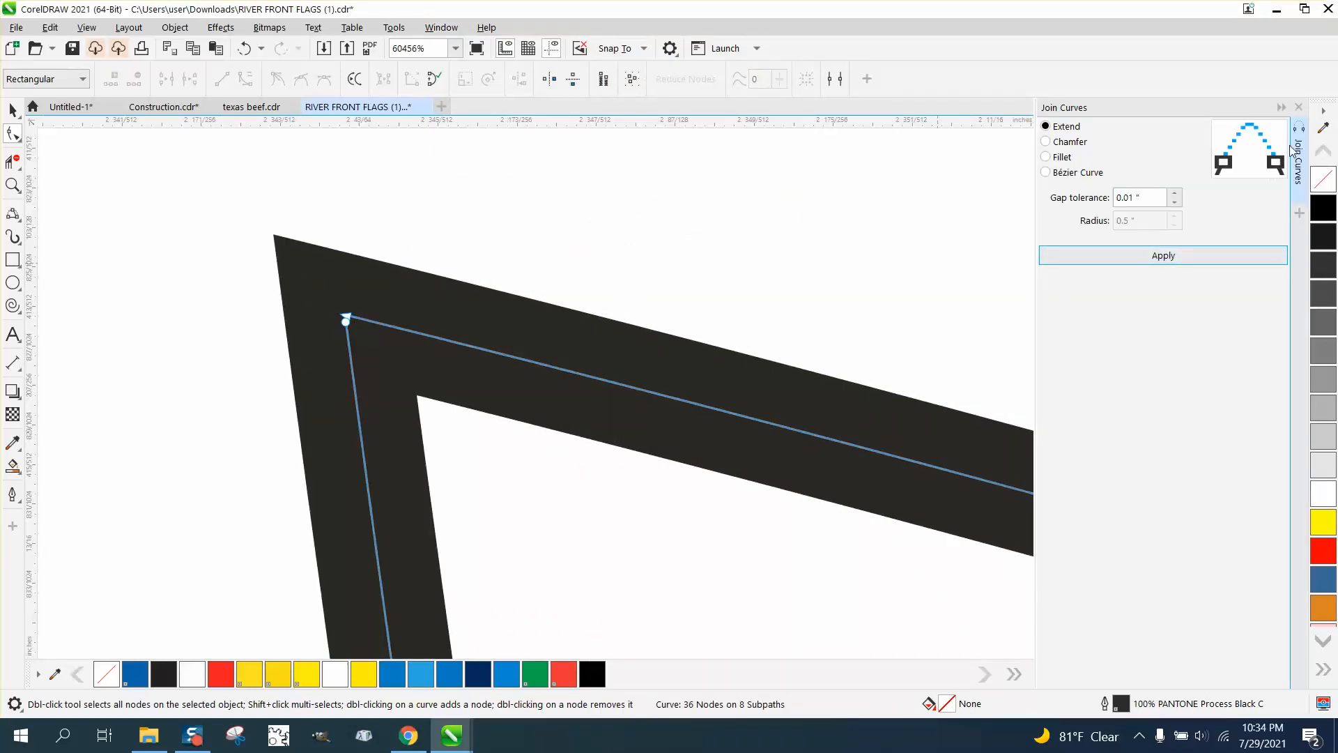
{"action": "left_click", "coordinate": [1298, 108]}
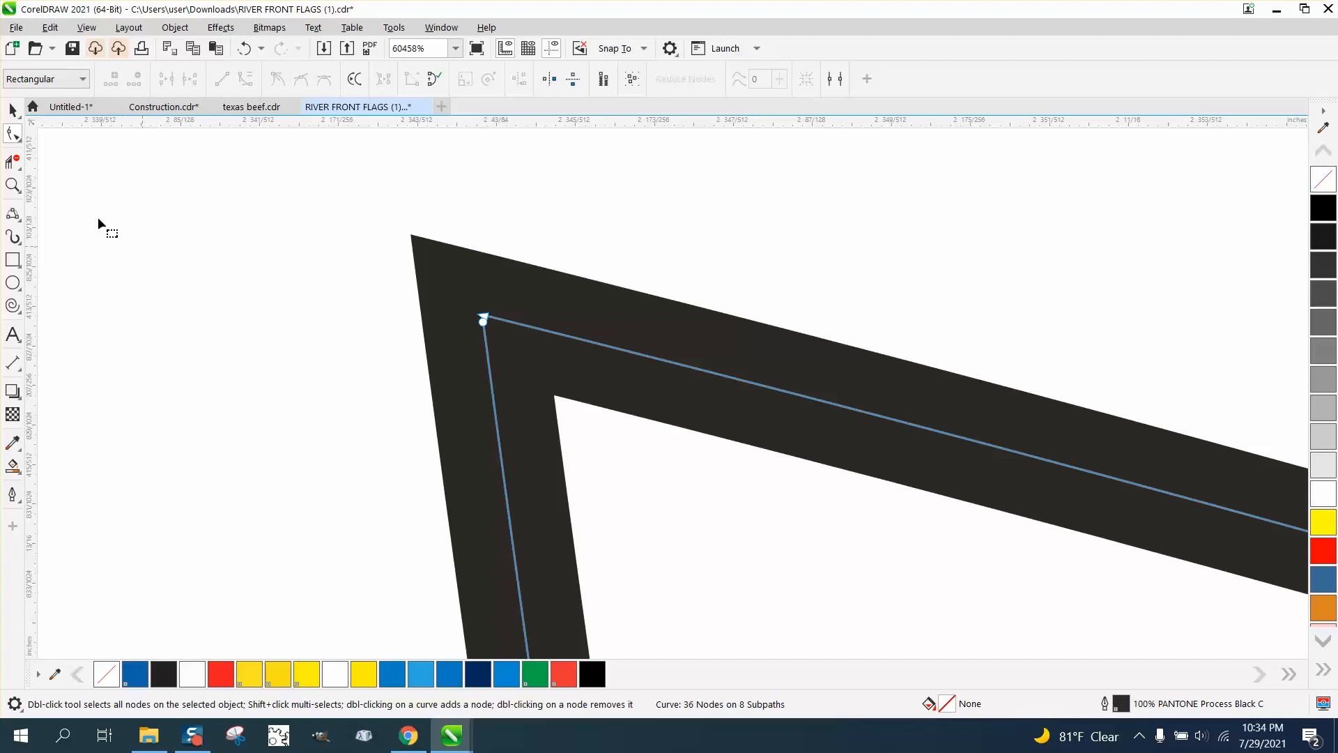
- Test a yellow Smart Fill on the flourish around the joined teardrop, and undo the fill
{"action": "key", "text": "space"}
{"action": "scroll", "coordinate": [392, 332], "scroll_direction": "down", "scroll_amount": 10}
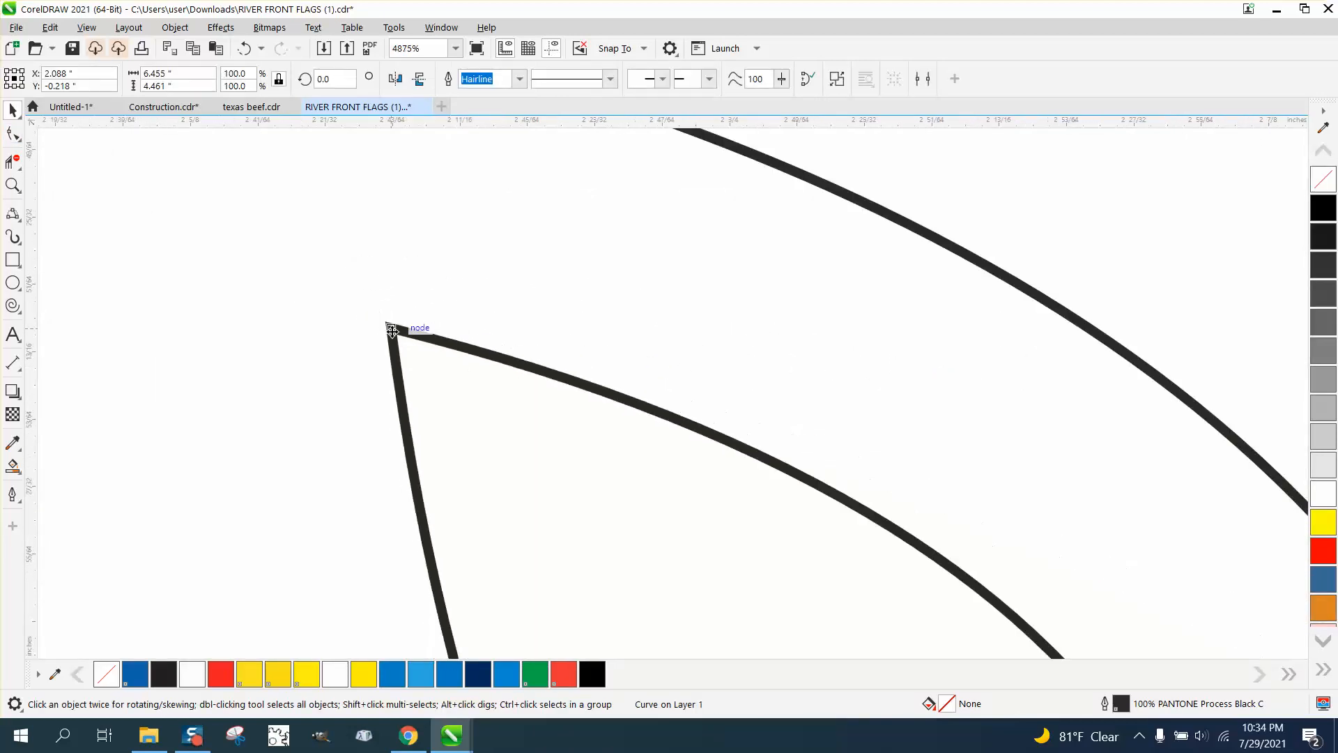
{"action": "scroll", "coordinate": [391, 332], "scroll_direction": "down", "scroll_amount": 2}
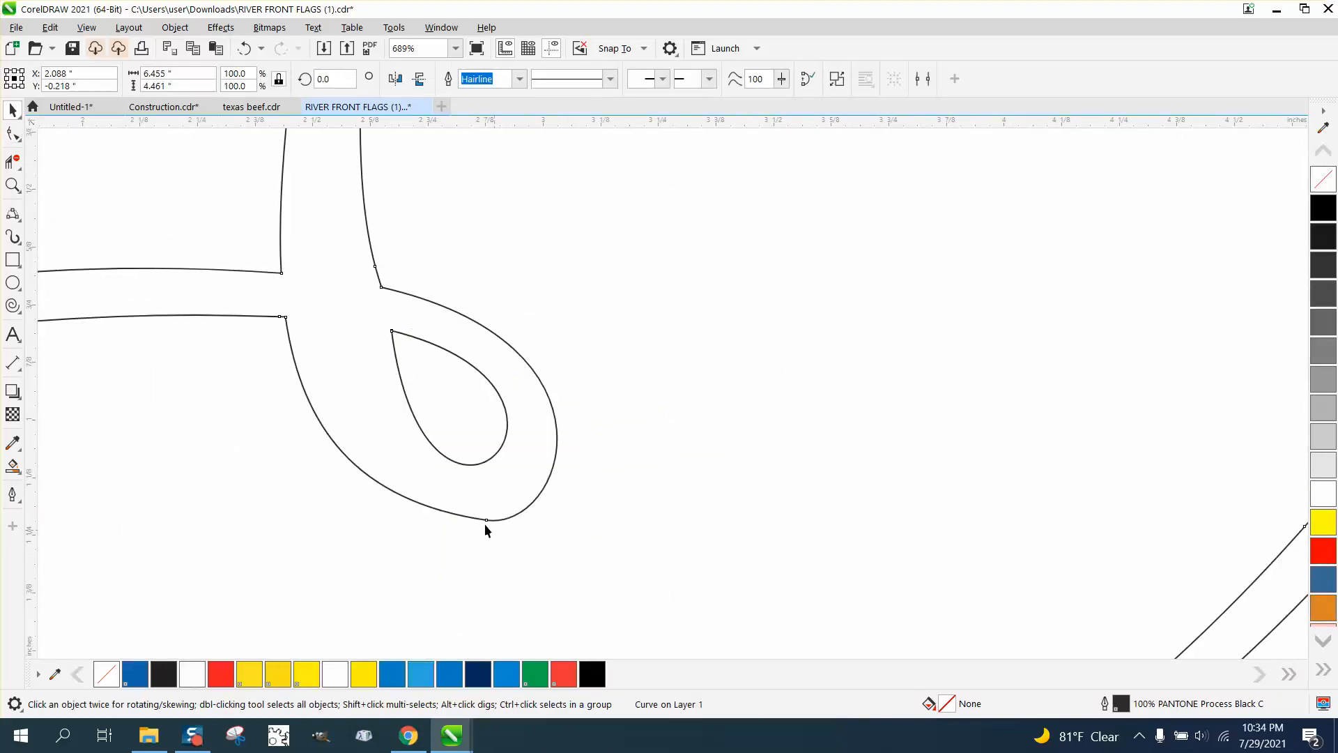
{"action": "left_click", "coordinate": [13, 466]}
{"action": "left_click", "coordinate": [315, 347]}
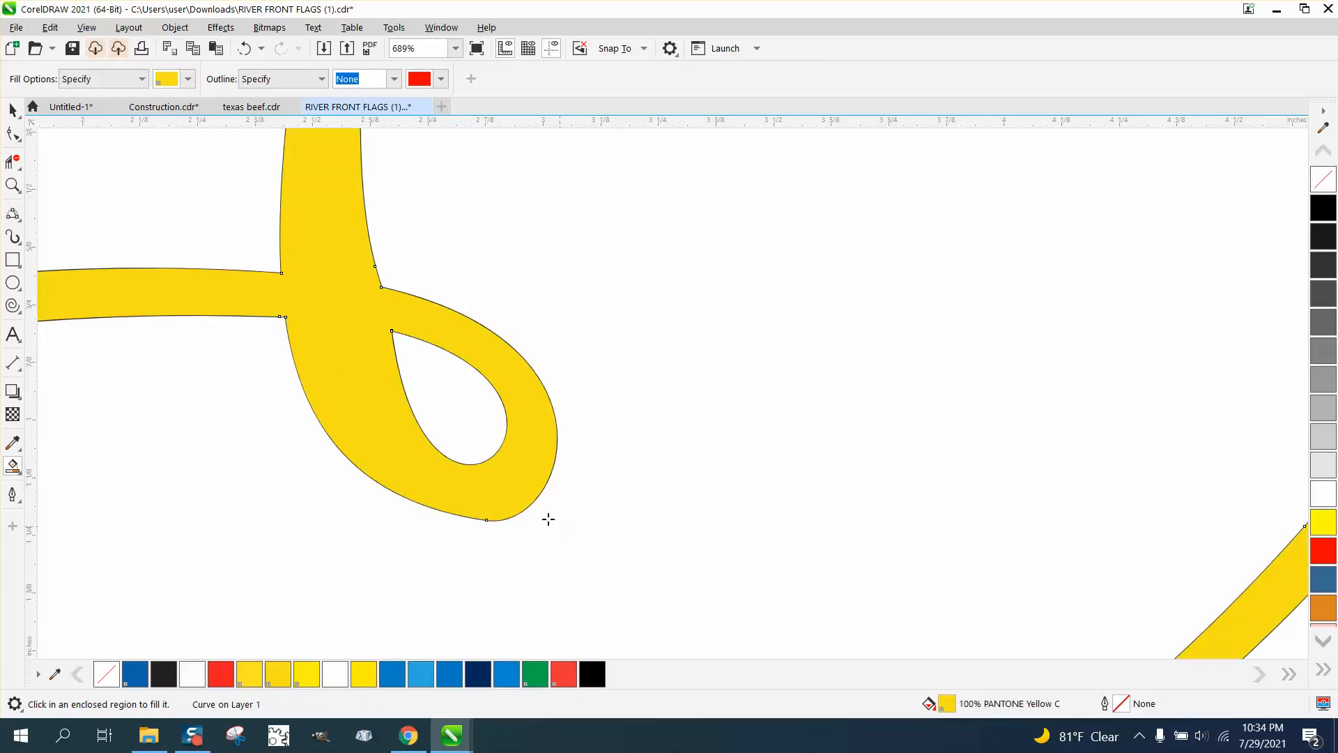
{"action": "scroll", "coordinate": [442, 452], "scroll_direction": "down", "scroll_amount": 3}
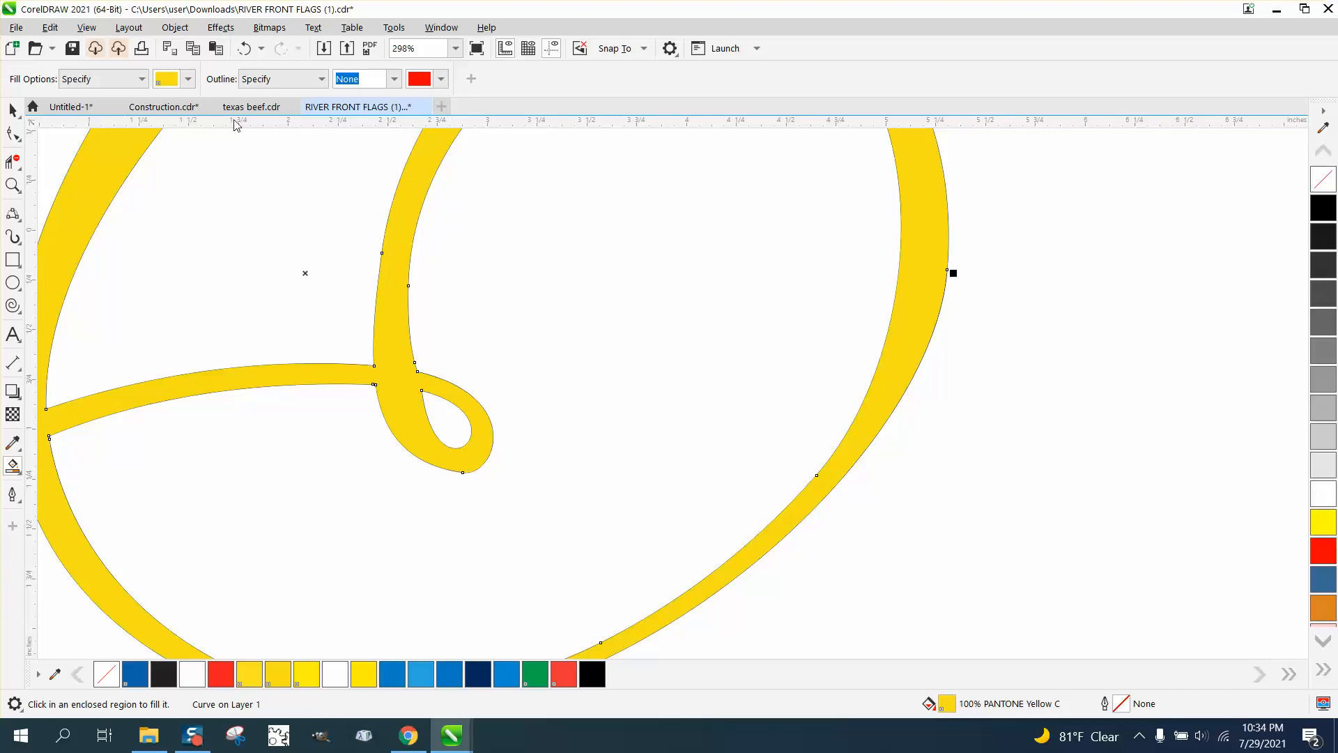
{"action": "left_click", "coordinate": [244, 48]}
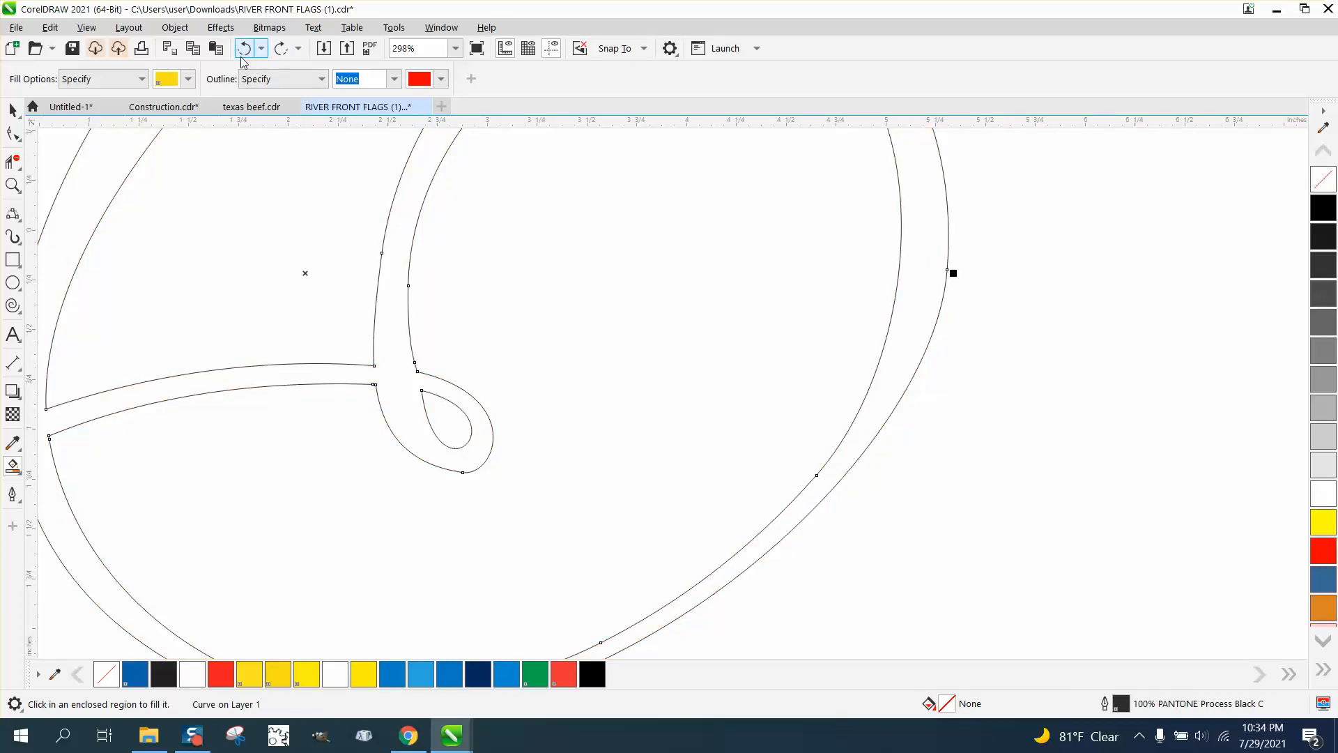
- Join the open end nodes at the corner where the tail's lower edge meets the small loop
{"action": "left_click", "coordinate": [13, 185]}
{"action": "left_click_drag", "start_coordinate": [553, 472], "coordinate": [553, 473]}
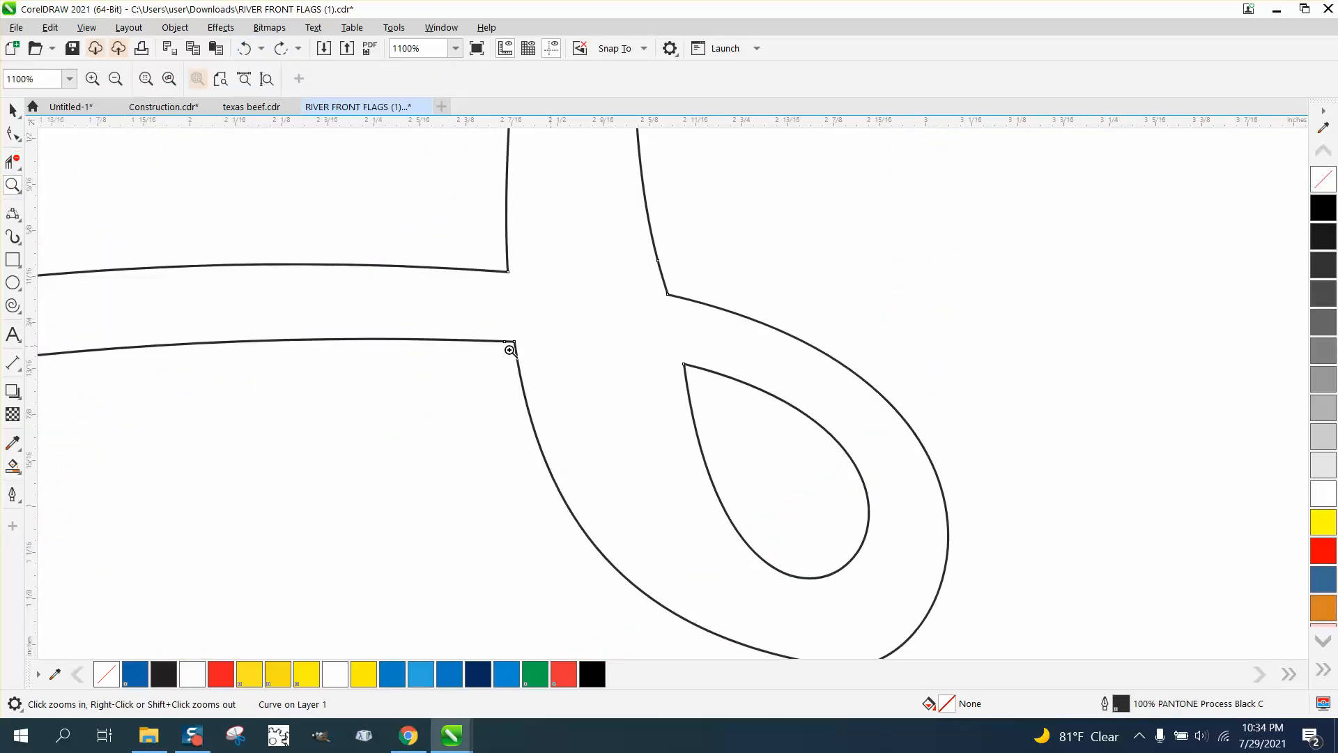
{"action": "left_click_drag", "start_coordinate": [529, 356], "coordinate": [530, 359]}
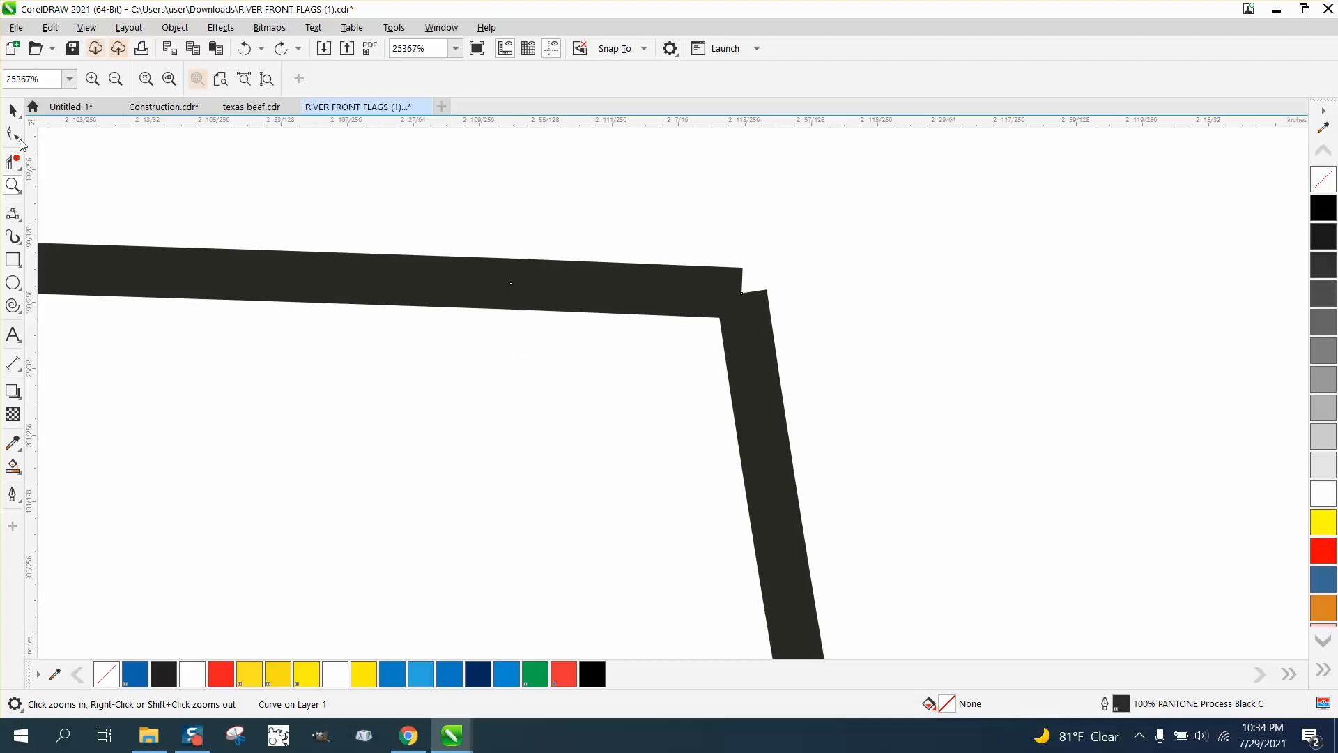
{"action": "left_click", "coordinate": [15, 136]}
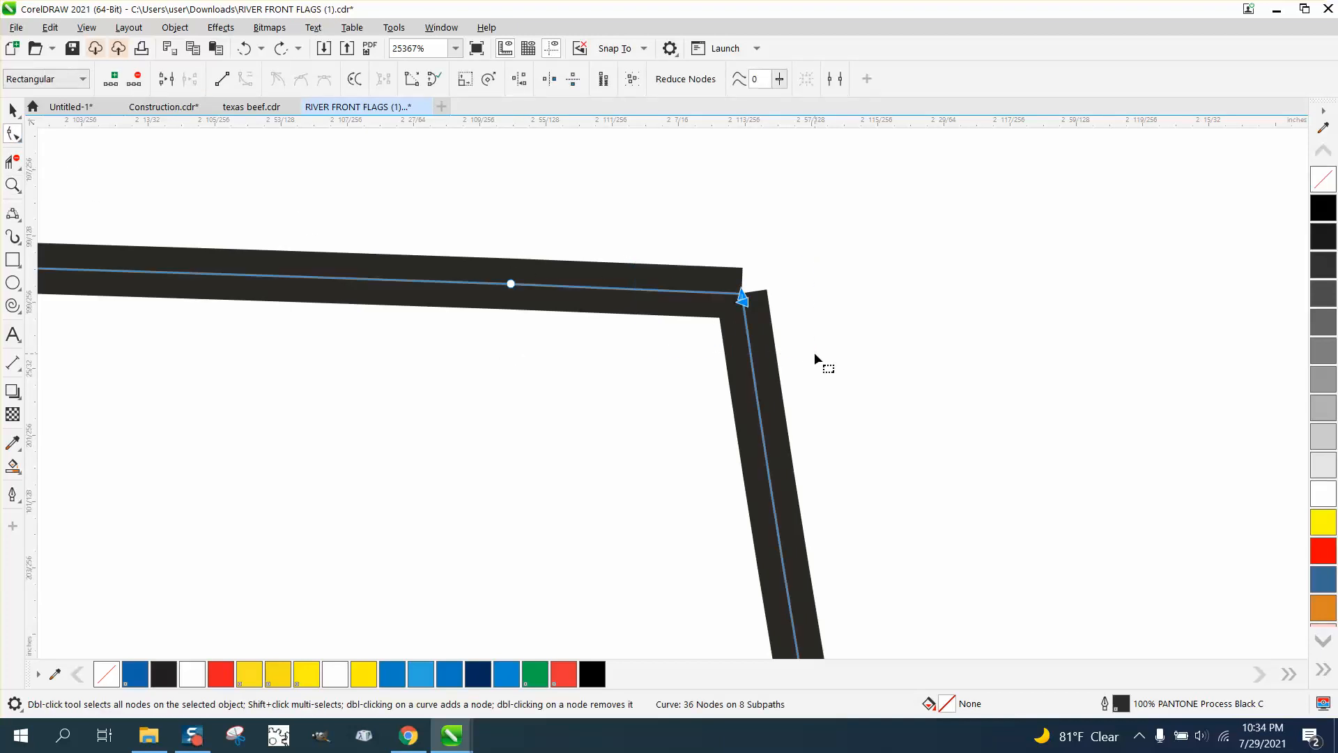
{"action": "key", "text": "ctrl+j"}
{"action": "left_click", "coordinate": [647, 380]}
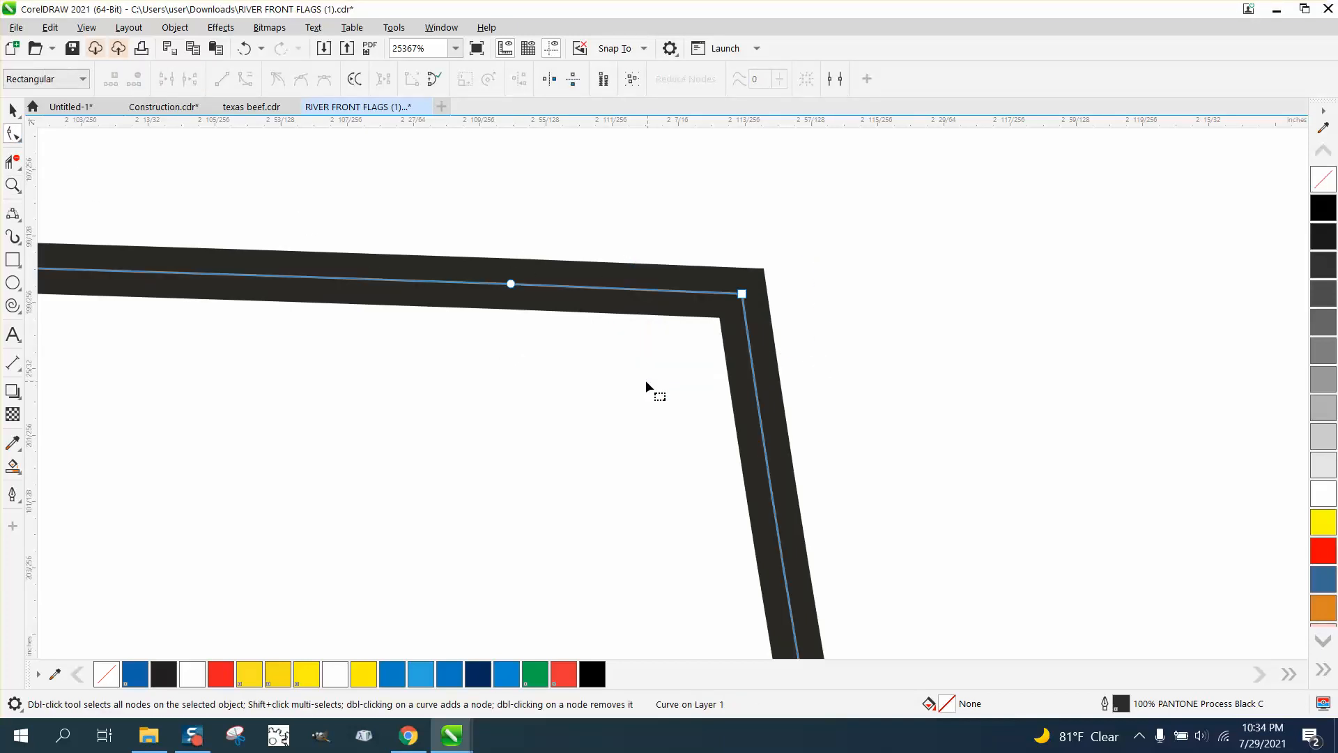
- Adjust the curve handle at the small loop's lowest node, and shift the inner teardrop slightly left within the loop
{"action": "scroll", "coordinate": [530, 380], "scroll_direction": "down", "scroll_amount": 5}
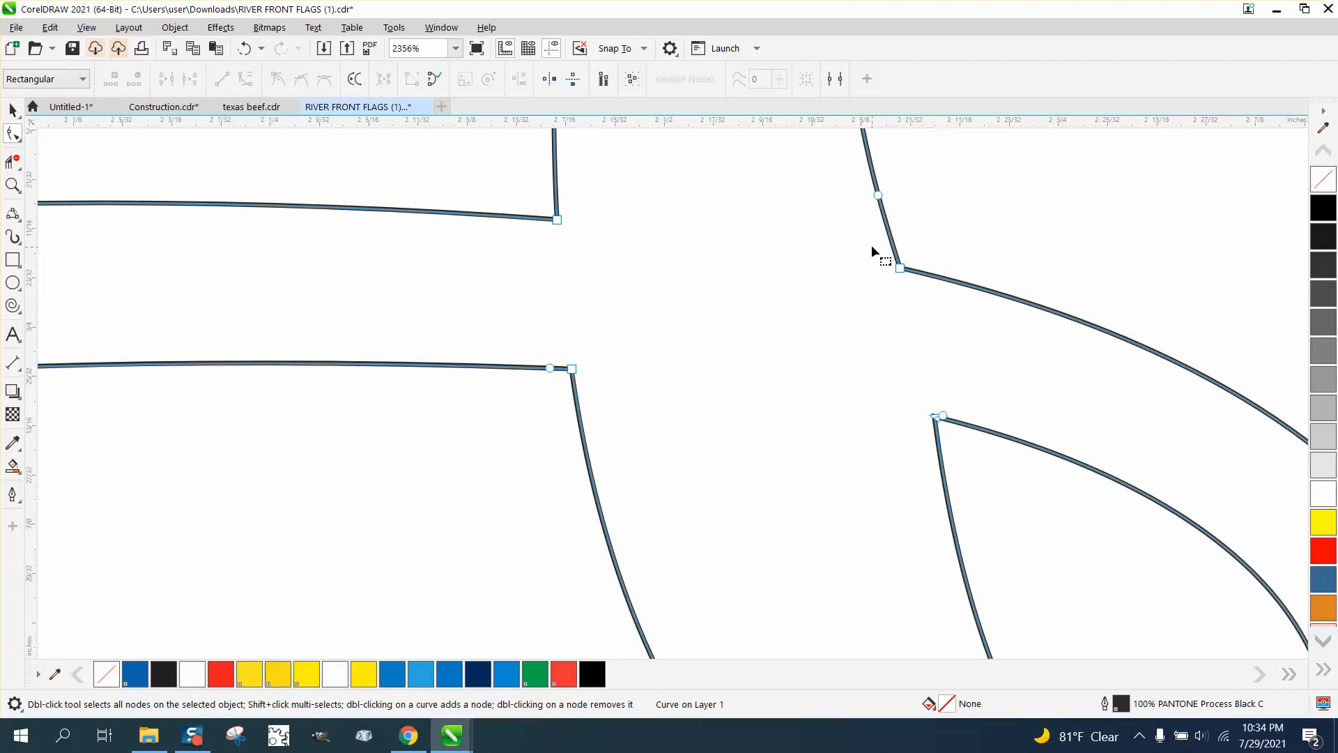
{"action": "left_click", "coordinate": [900, 268]}
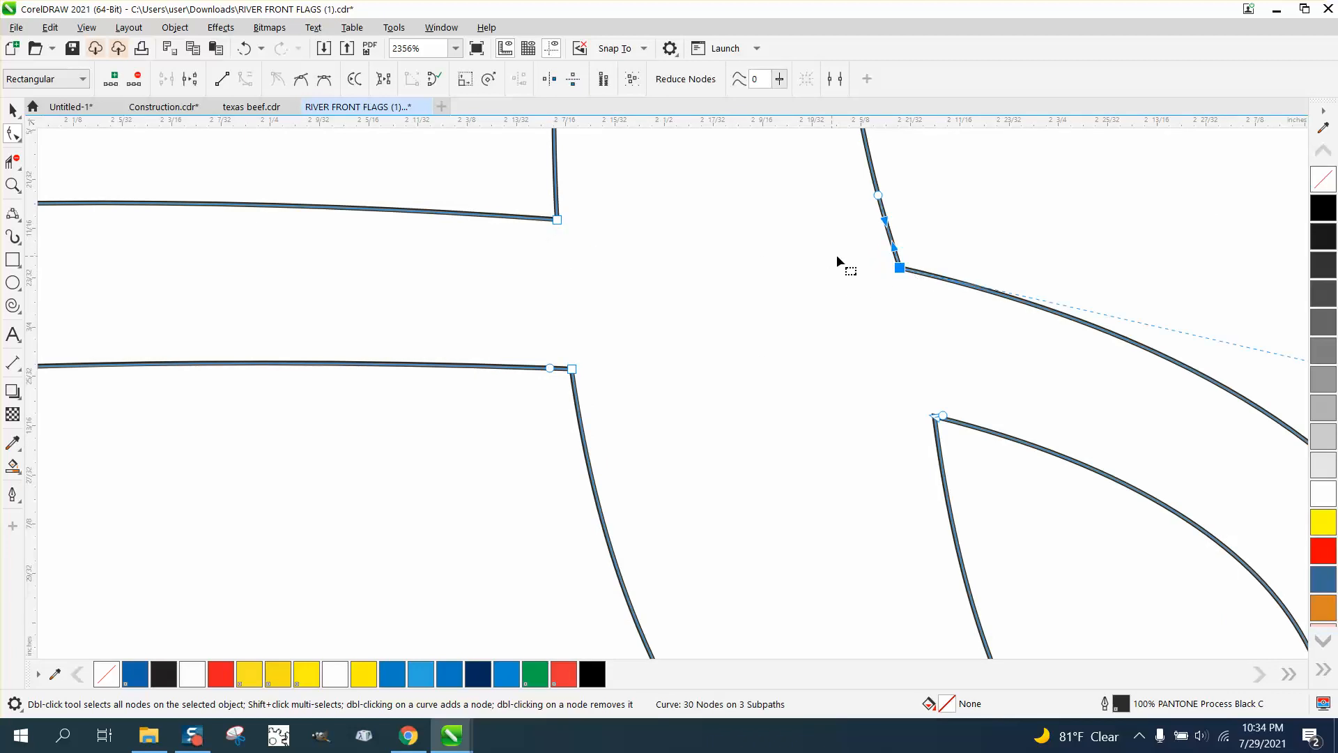
{"action": "scroll", "coordinate": [444, 355], "scroll_direction": "down", "scroll_amount": 2}
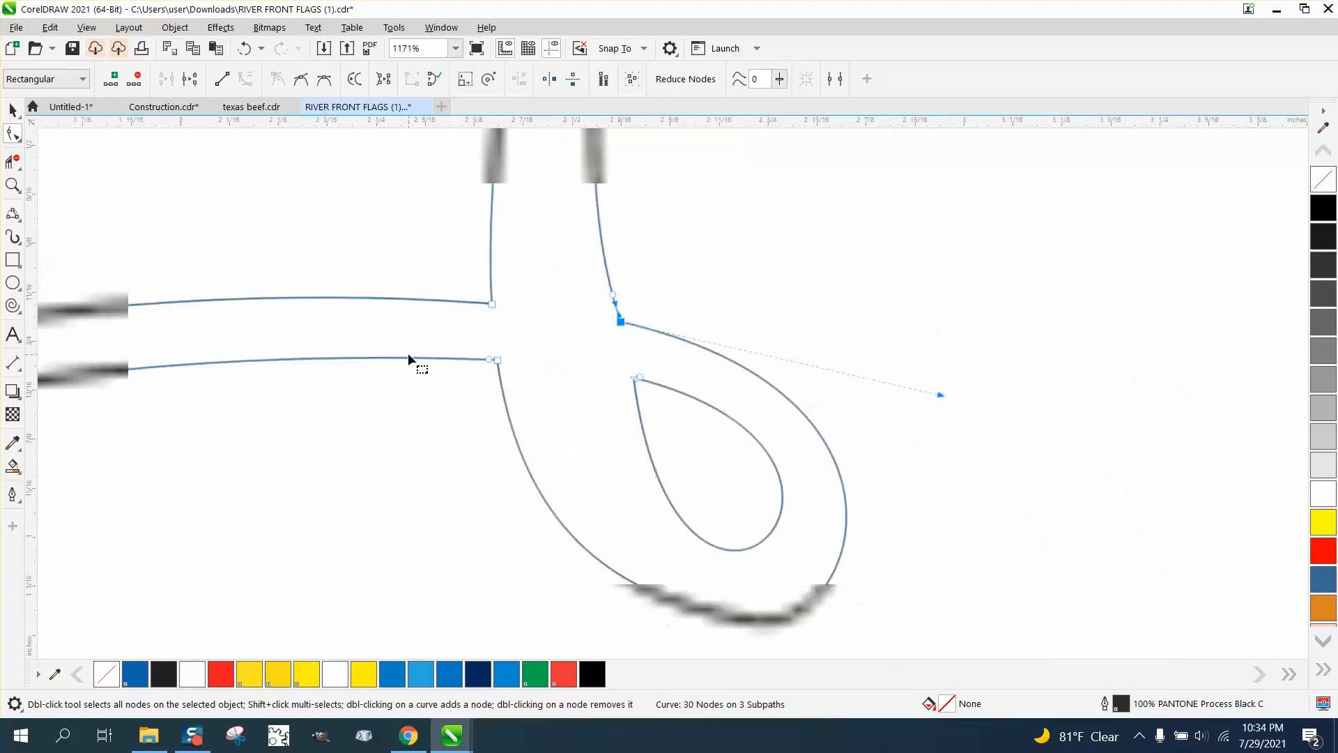
{"action": "left_click", "coordinate": [15, 187]}
{"action": "left_click_drag", "start_coordinate": [381, 275], "coordinate": [860, 621]}
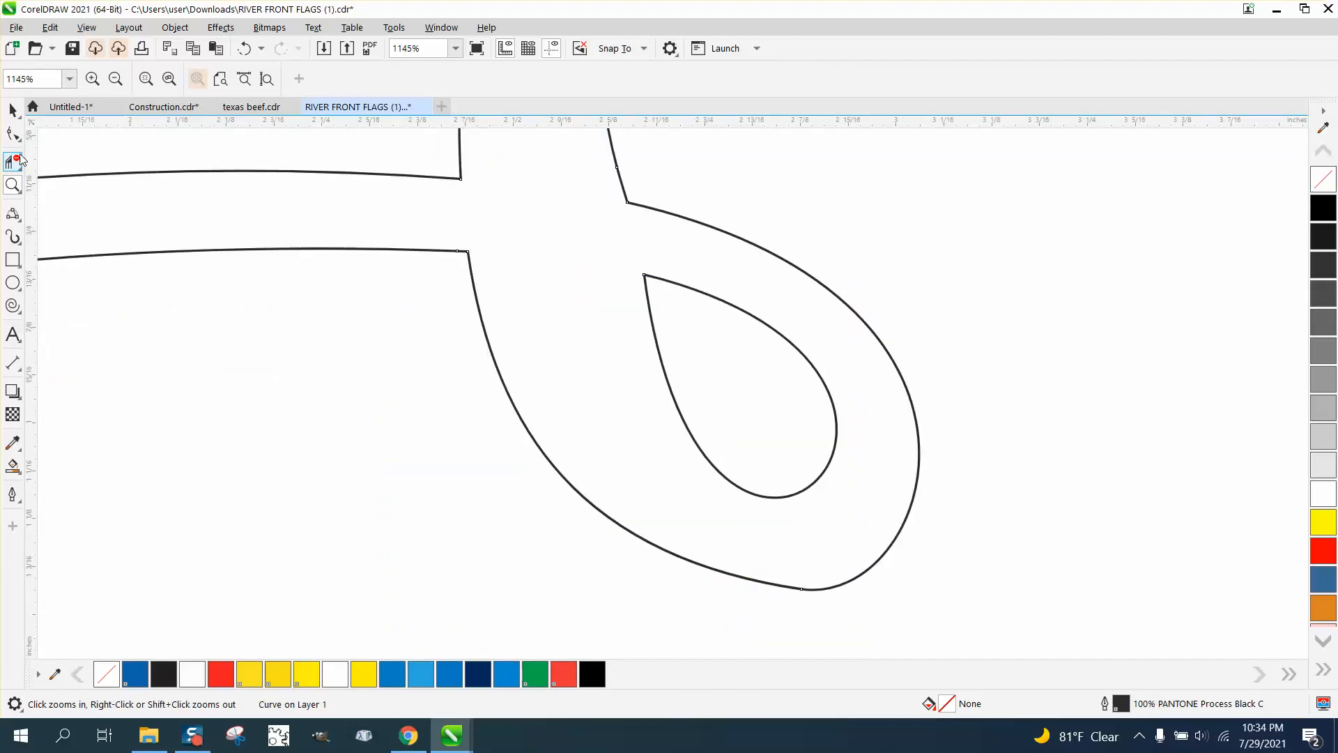
{"action": "left_click", "coordinate": [13, 134]}
{"action": "left_click", "coordinate": [803, 590]}
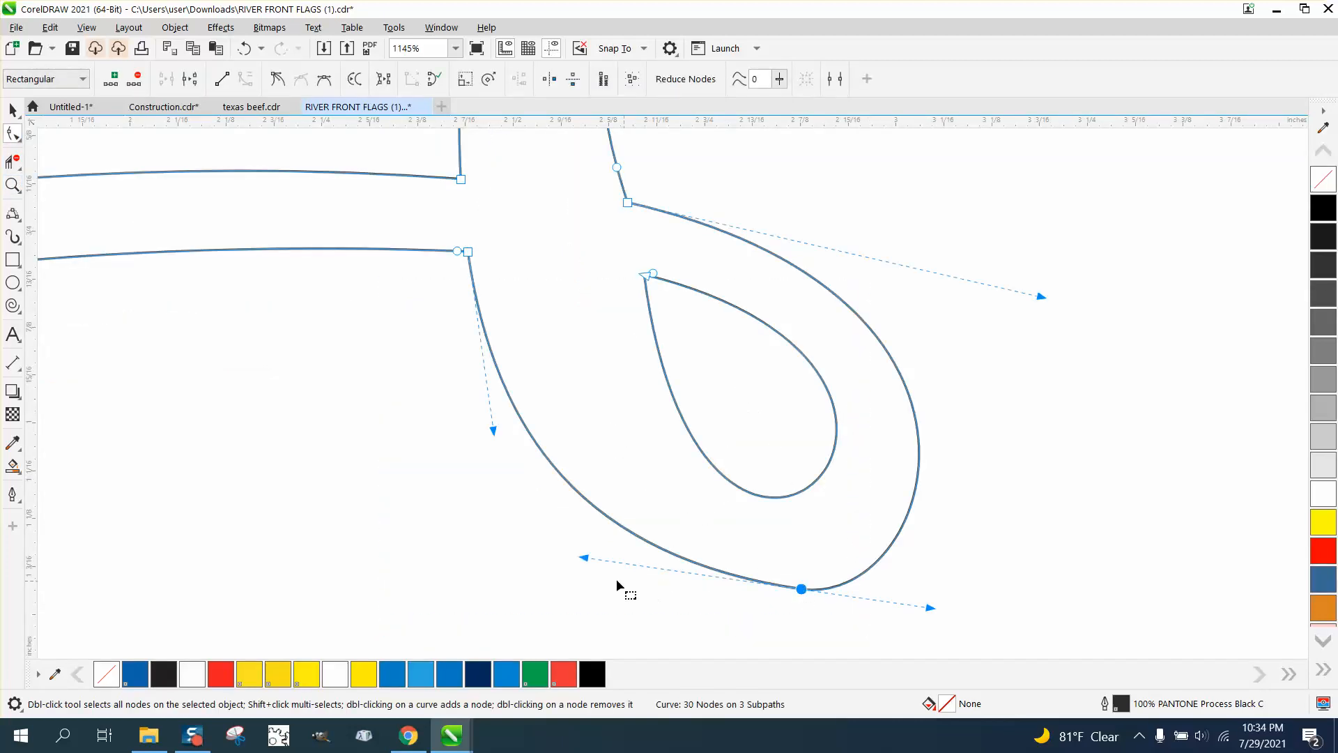
{"action": "left_click_drag", "start_coordinate": [585, 564], "coordinate": [565, 586]}
{"action": "left_click", "coordinate": [622, 255]}
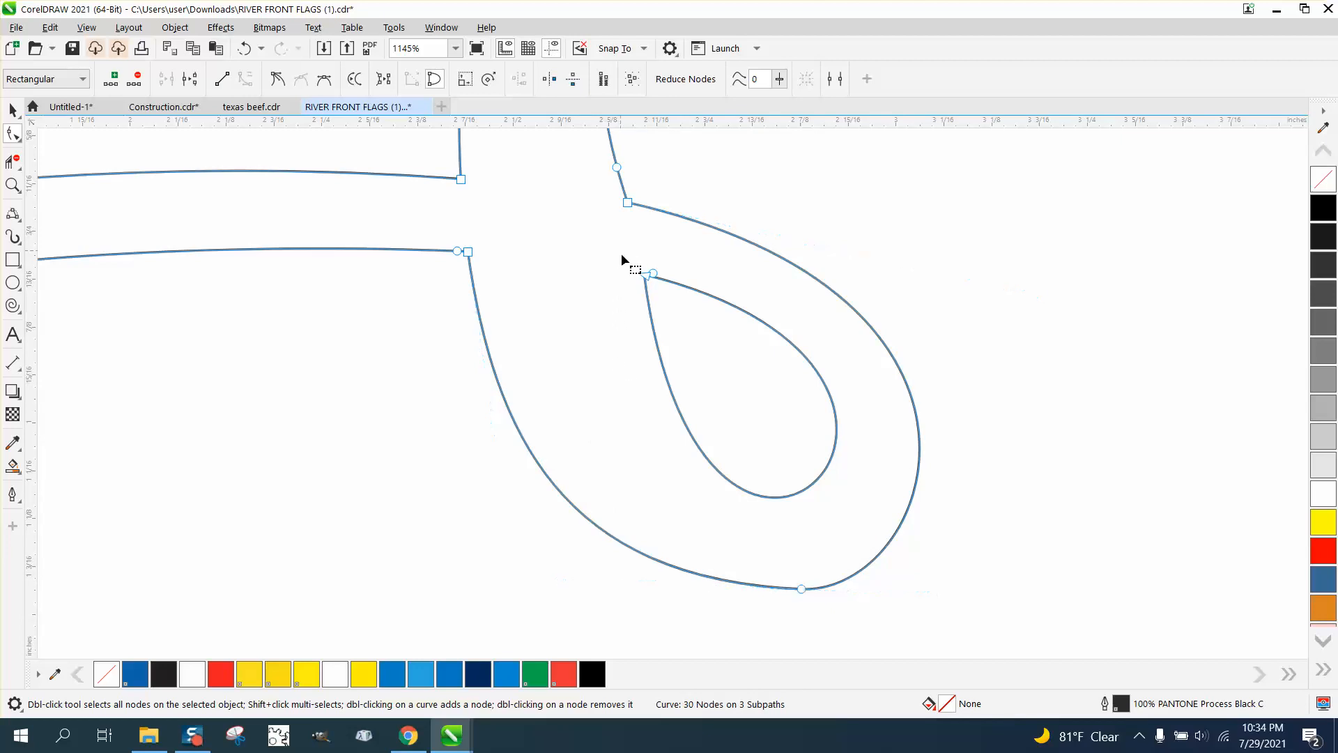
{"action": "left_click_drag", "start_coordinate": [651, 274], "coordinate": [628, 276]}
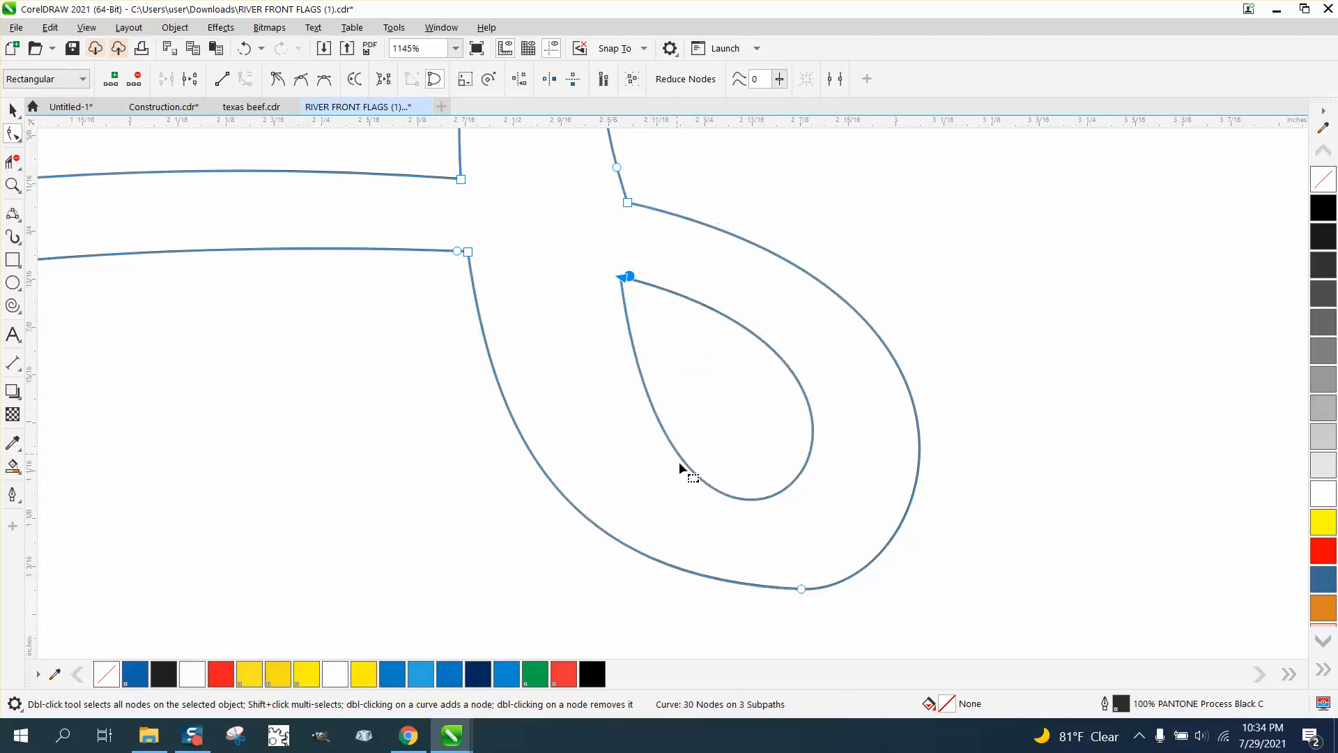
- Try deleting the lowest node of the small loop's outer curve, and undo the deletion
{"action": "left_click", "coordinate": [802, 589]}
{"action": "key", "text": "Delete"}
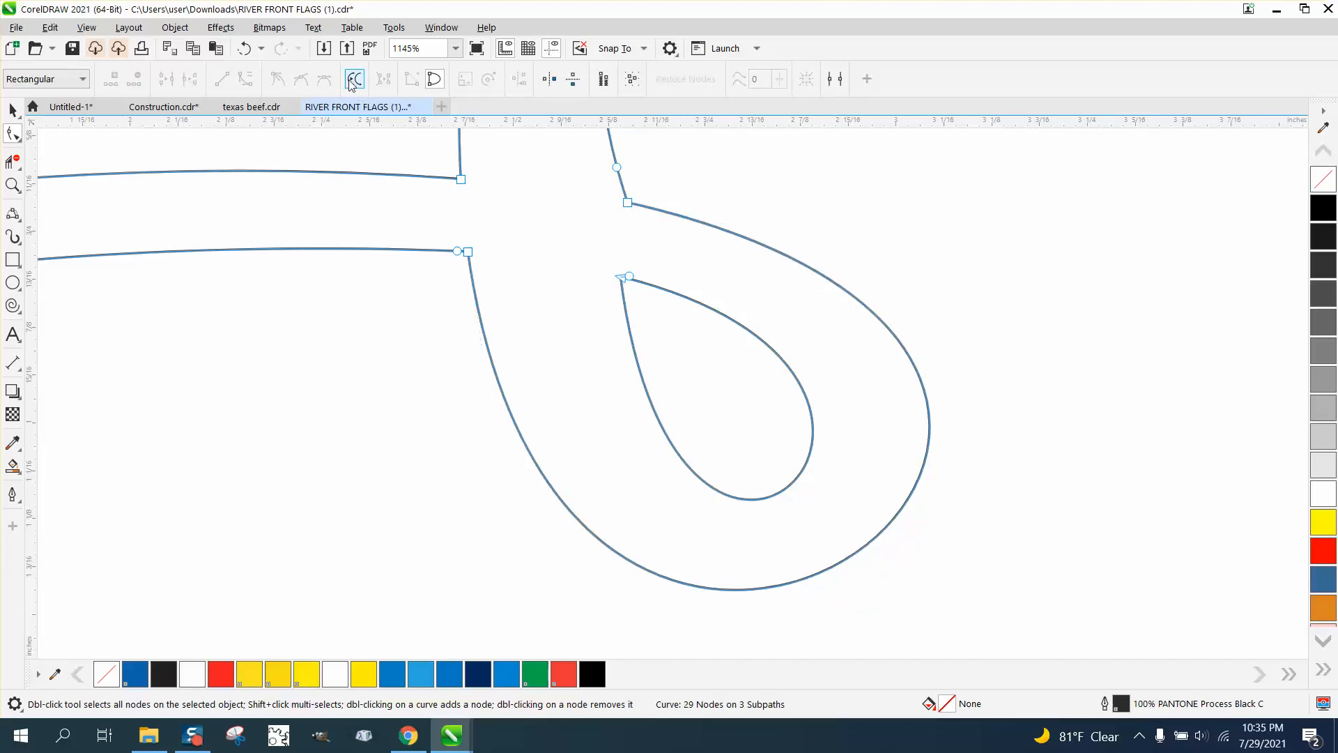
{"action": "left_click", "coordinate": [243, 49]}
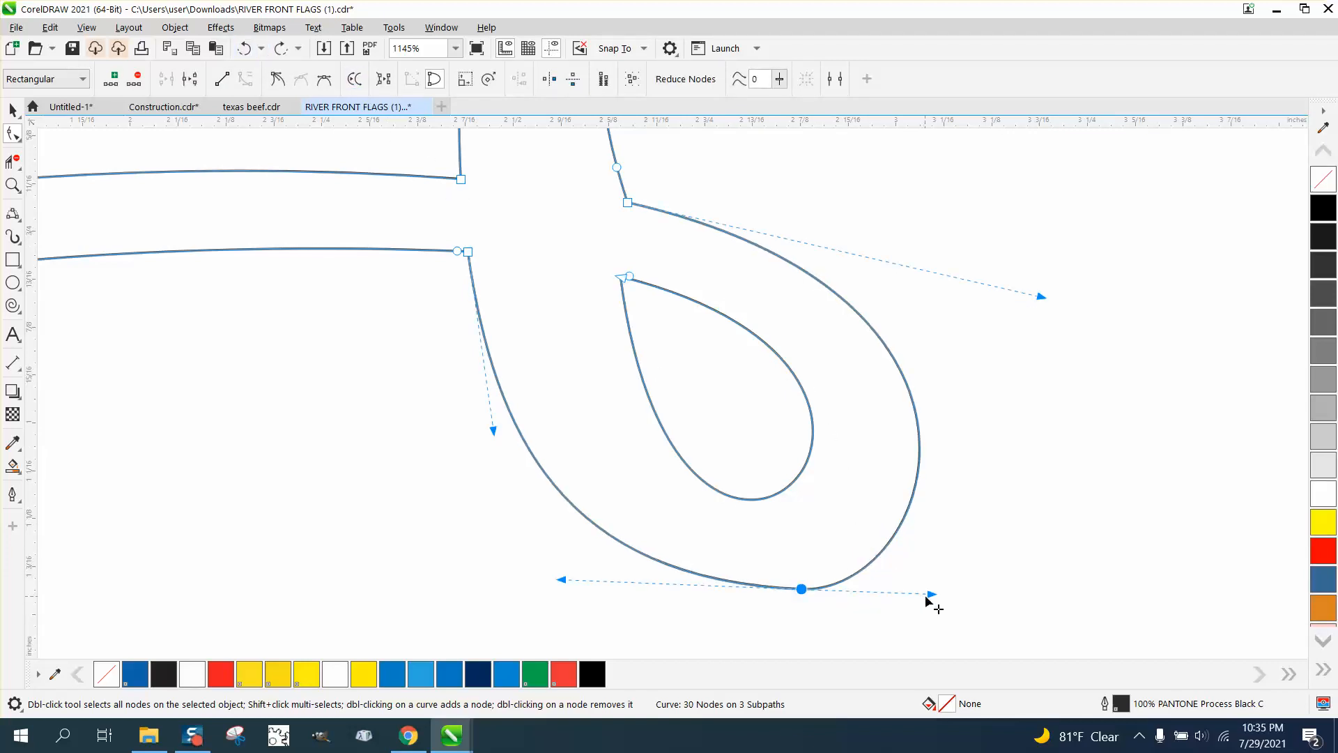
- Convert the small loop's lowest node to a cusp and adjust its handles to round out the outer curve
{"action": "left_click_drag", "start_coordinate": [932, 594], "coordinate": [936, 581]}
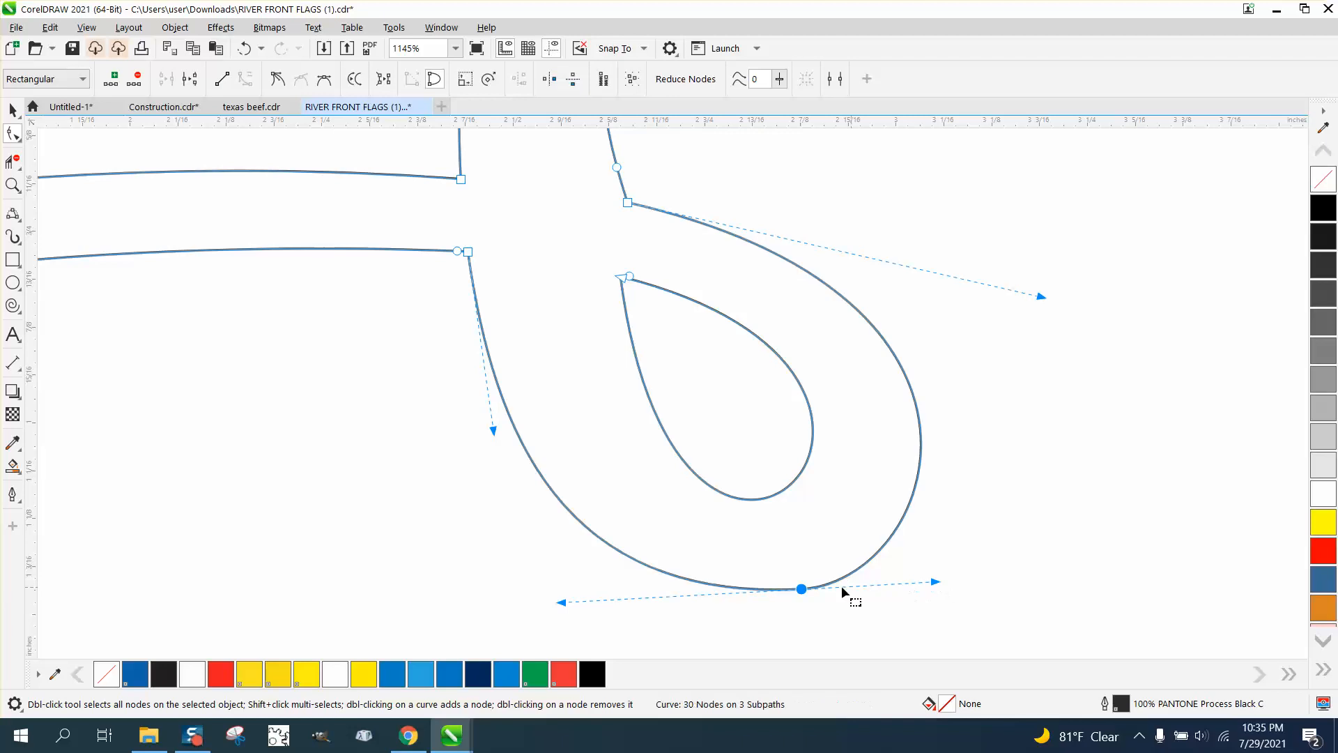
{"action": "right_click", "coordinate": [803, 591]}
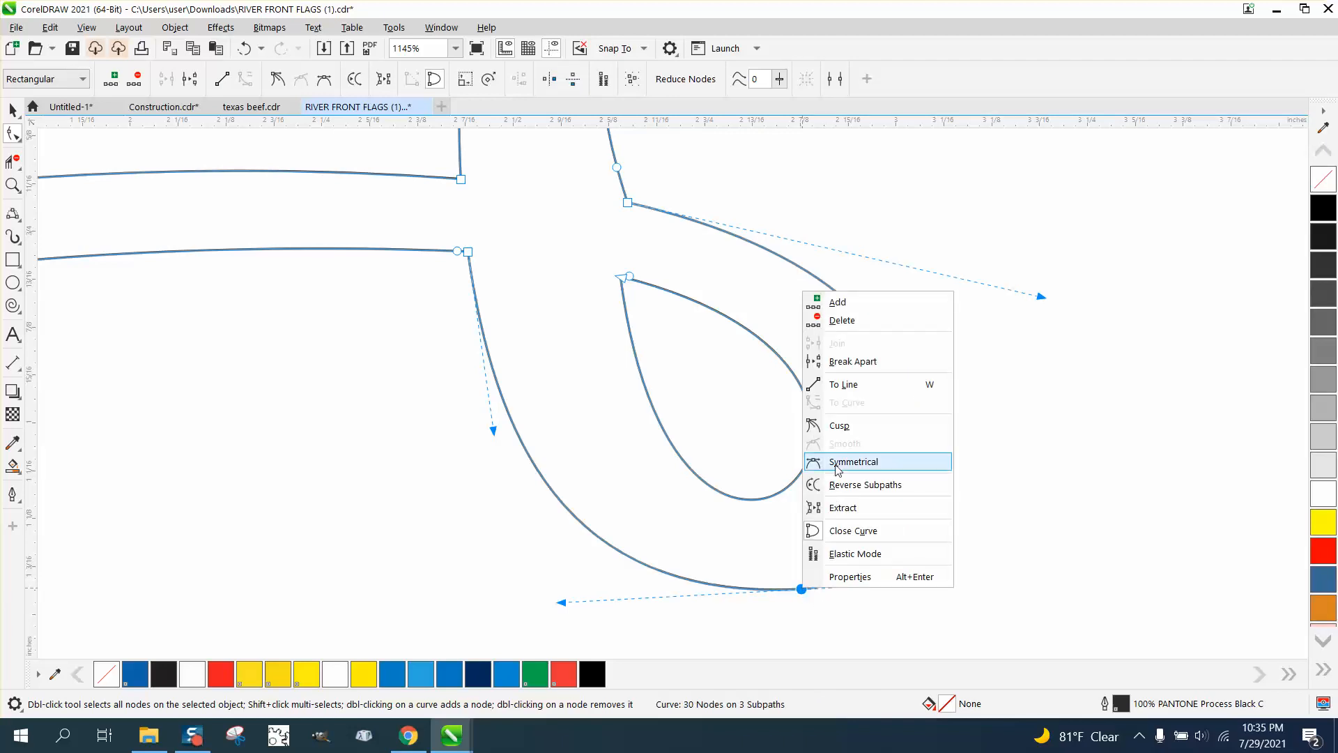
{"action": "left_click", "coordinate": [838, 425]}
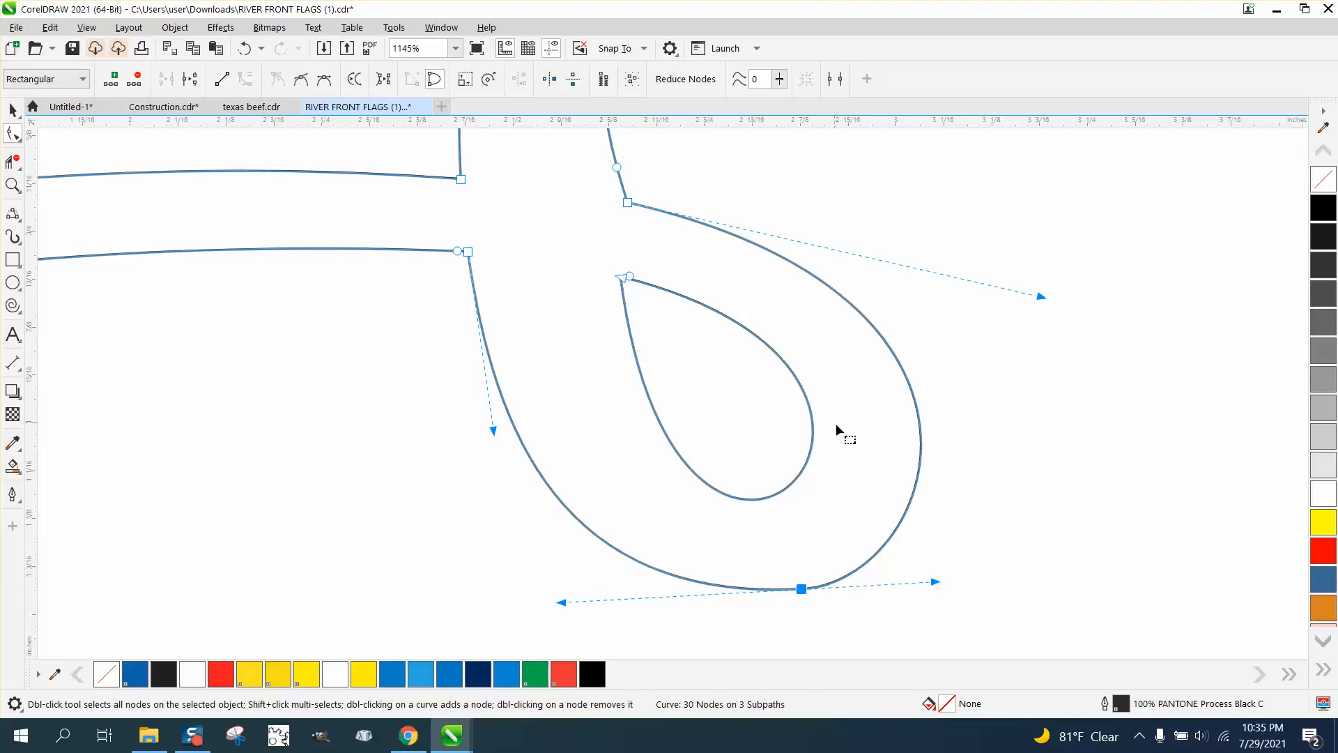
{"action": "left_click_drag", "start_coordinate": [937, 586], "coordinate": [963, 573]}
{"action": "mouse_move", "coordinate": [565, 602]}
{"action": "left_mouse_down"}
{"action": "mouse_move", "coordinate": [565, 588]}
{"action": "mouse_move", "coordinate": [568, 601]}
{"action": "left_mouse_up"}
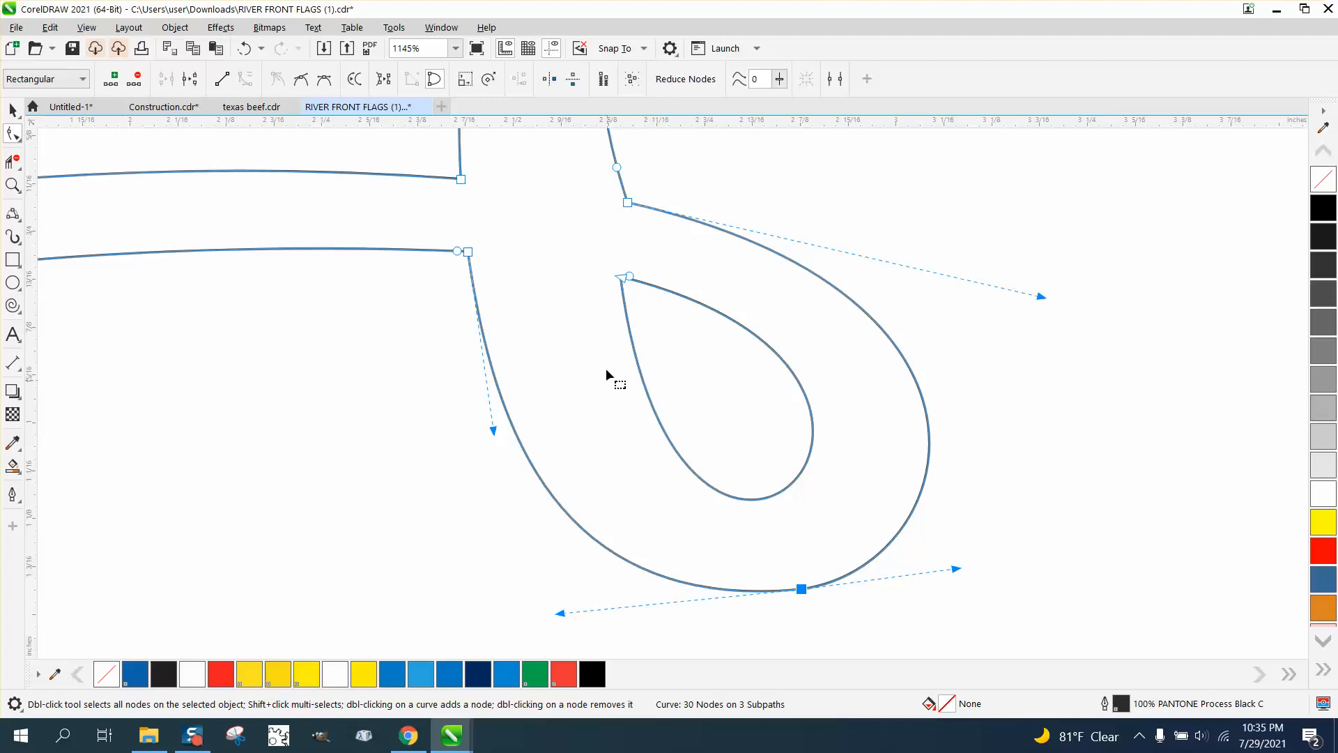
- Delete the extra smooth node just above the corner where the vertical stroke meets the small loop's outer curve
{"action": "scroll", "coordinate": [604, 390], "scroll_direction": "down", "scroll_amount": 2}
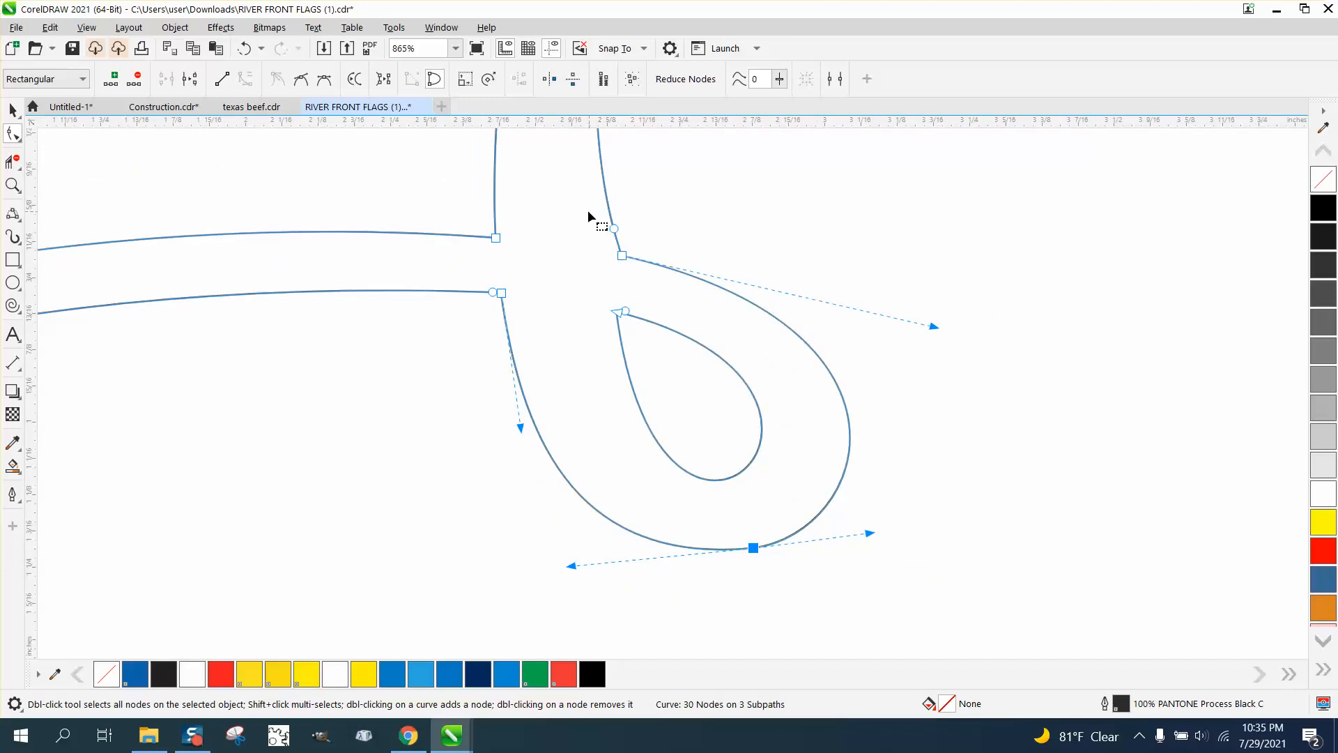
{"action": "left_click", "coordinate": [12, 185]}
{"action": "left_click_drag", "start_coordinate": [457, 194], "coordinate": [756, 352]}
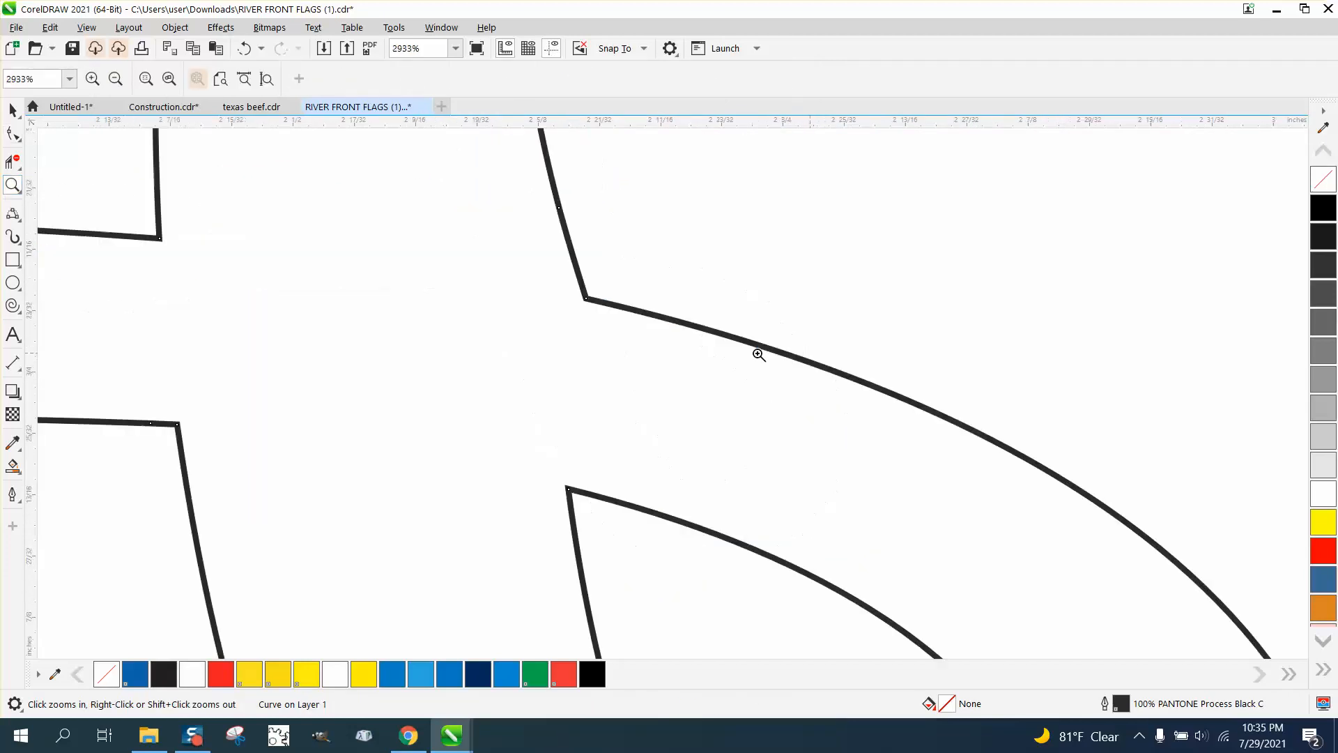
{"action": "key", "text": "F10"}
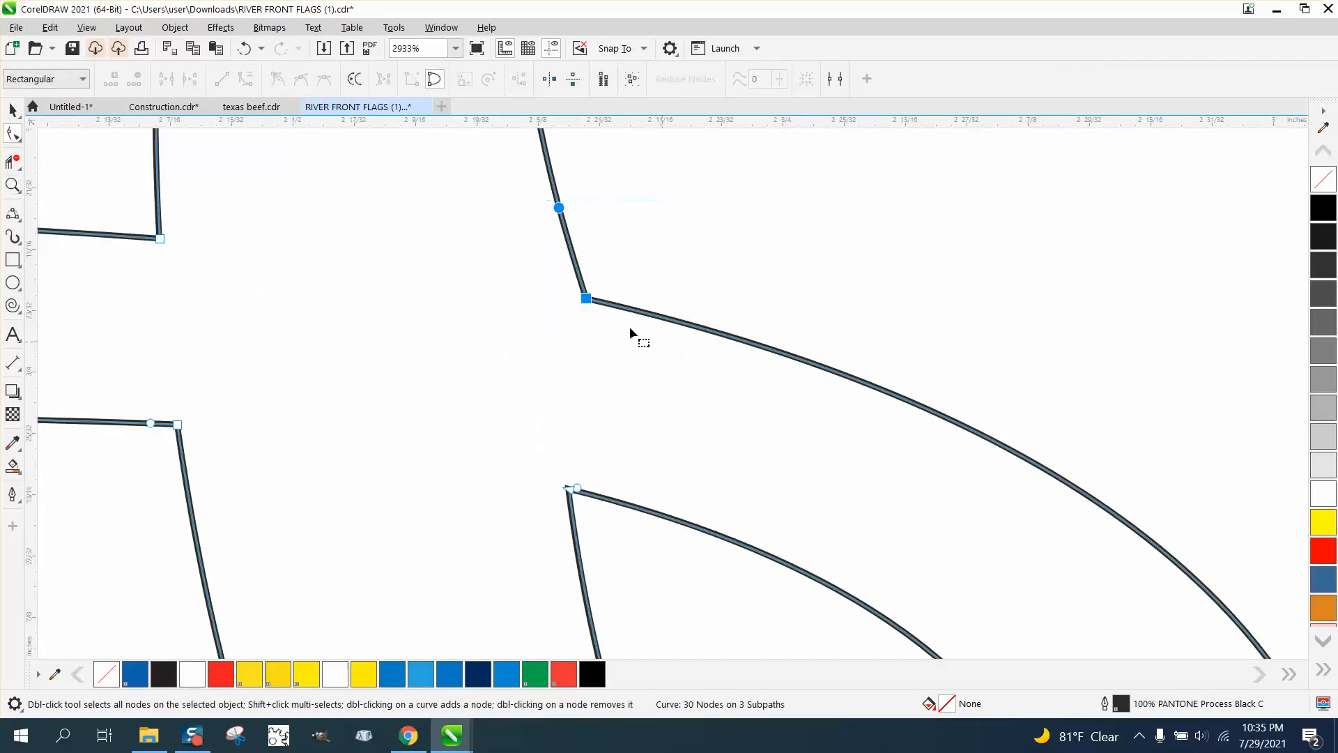
{"action": "left_click_drag", "start_coordinate": [587, 301], "coordinate": [549, 301]}
{"action": "scroll", "coordinate": [620, 277], "scroll_direction": "down", "scroll_amount": 1}
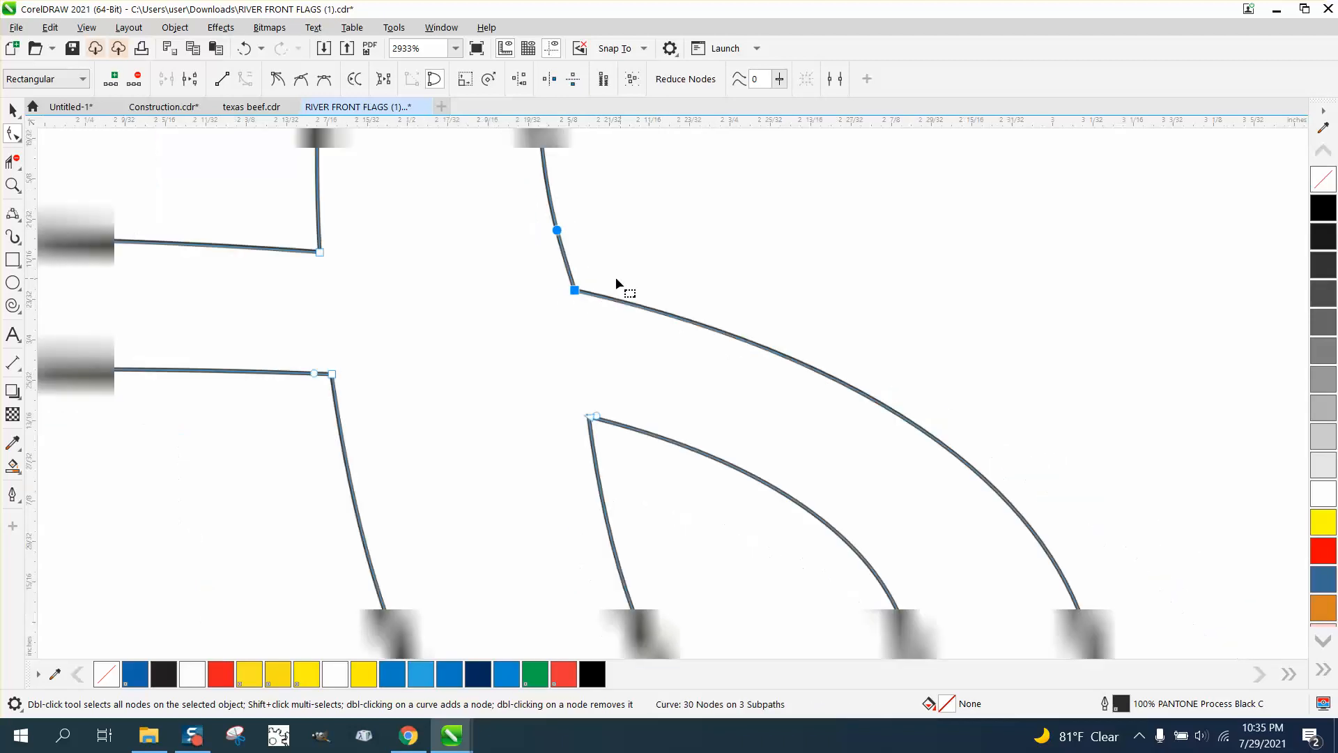
{"action": "key", "text": "Delete"}
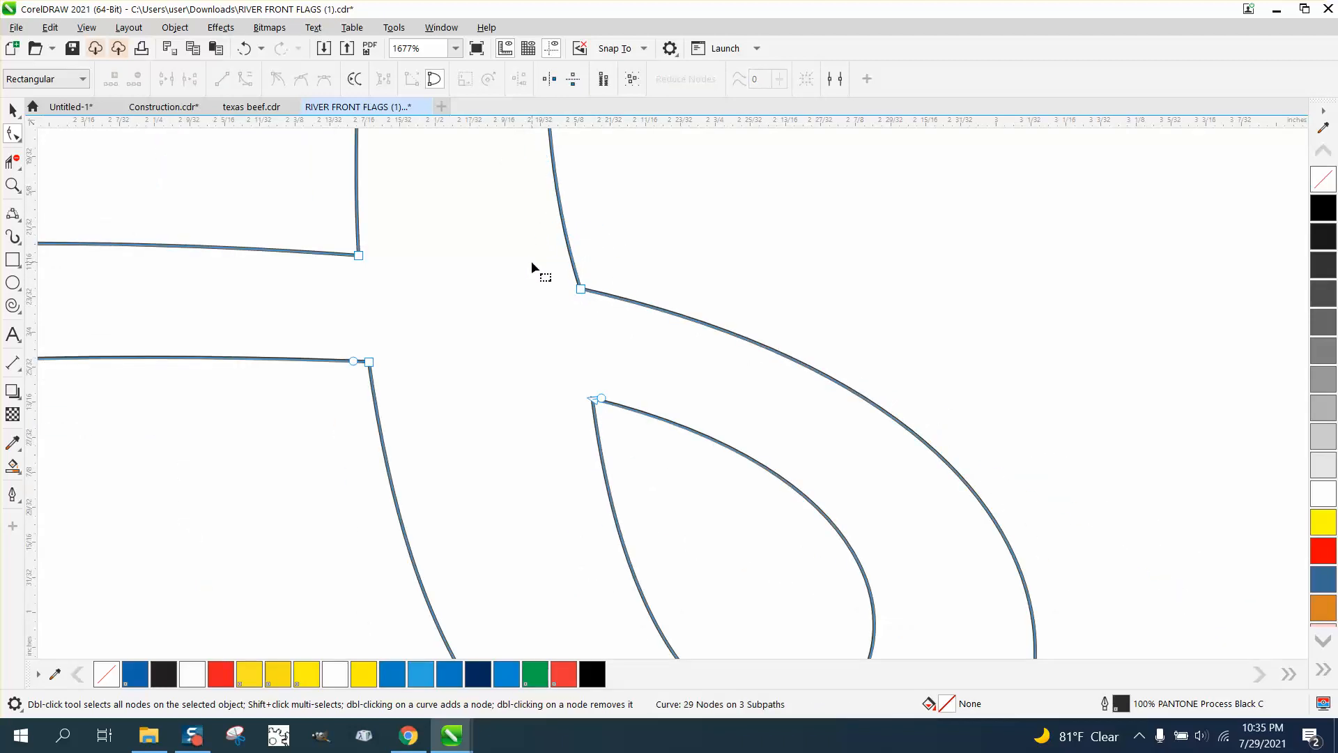
- Join the open end nodes where the tail's lower edge meets the large loop's inner edge, using Join Curves with Extend and 0.01" gap tolerance
{"action": "scroll", "coordinate": [531, 261], "scroll_direction": "down", "scroll_amount": 2}
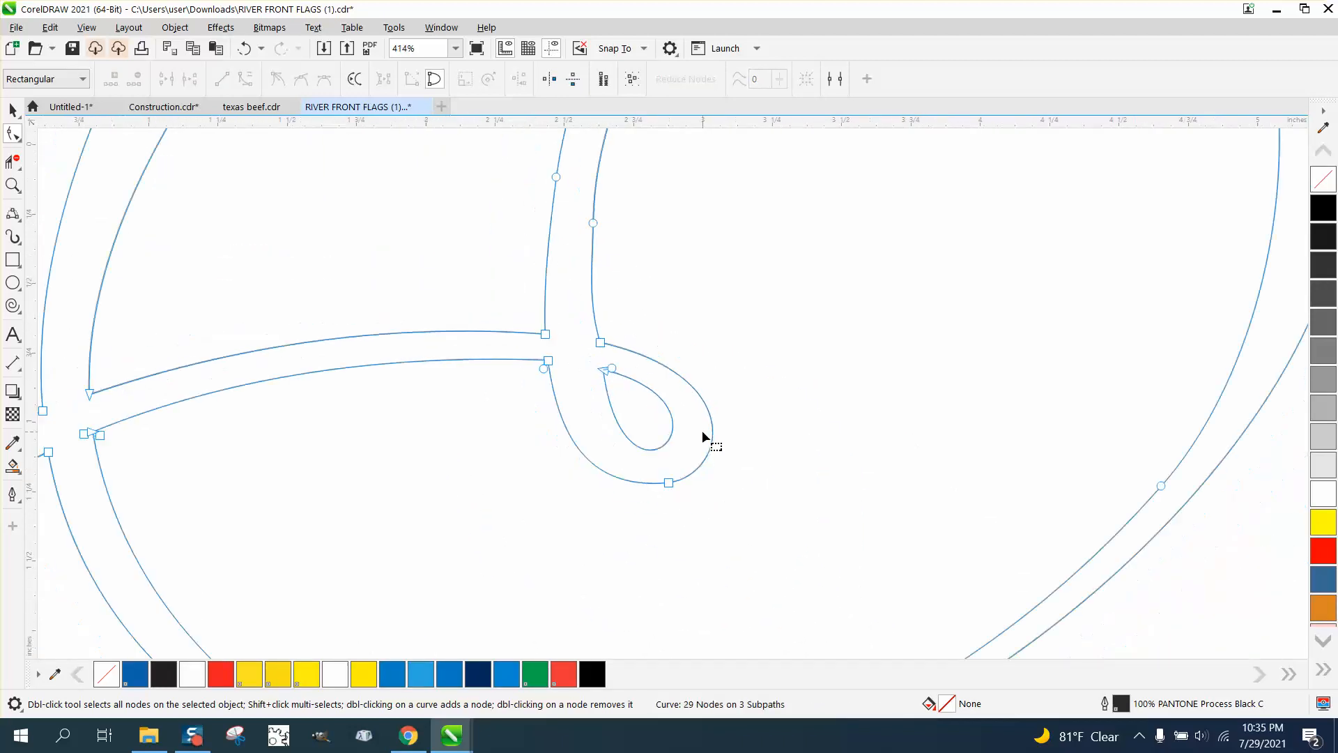
{"action": "scroll", "coordinate": [703, 437], "scroll_direction": "down", "scroll_amount": 1}
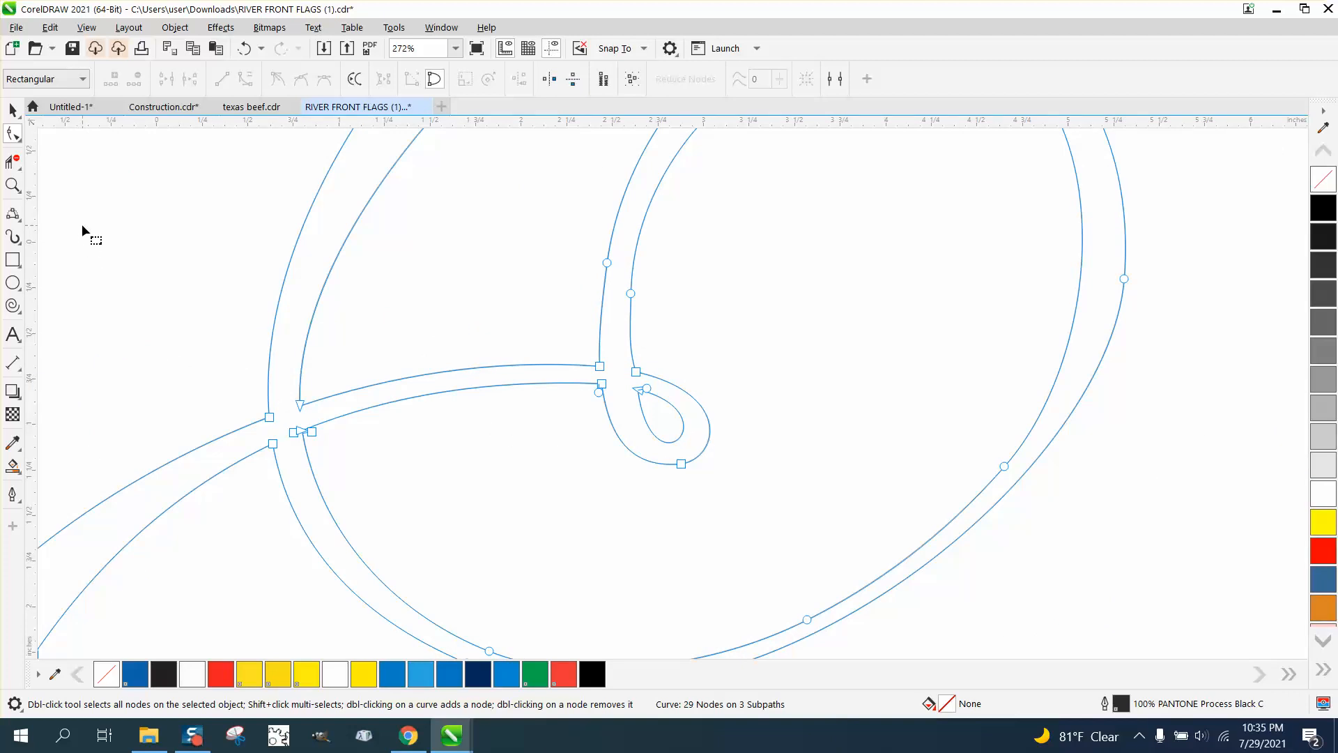
{"action": "left_click", "coordinate": [13, 185]}
{"action": "left_click_drag", "start_coordinate": [255, 383], "coordinate": [357, 454]}
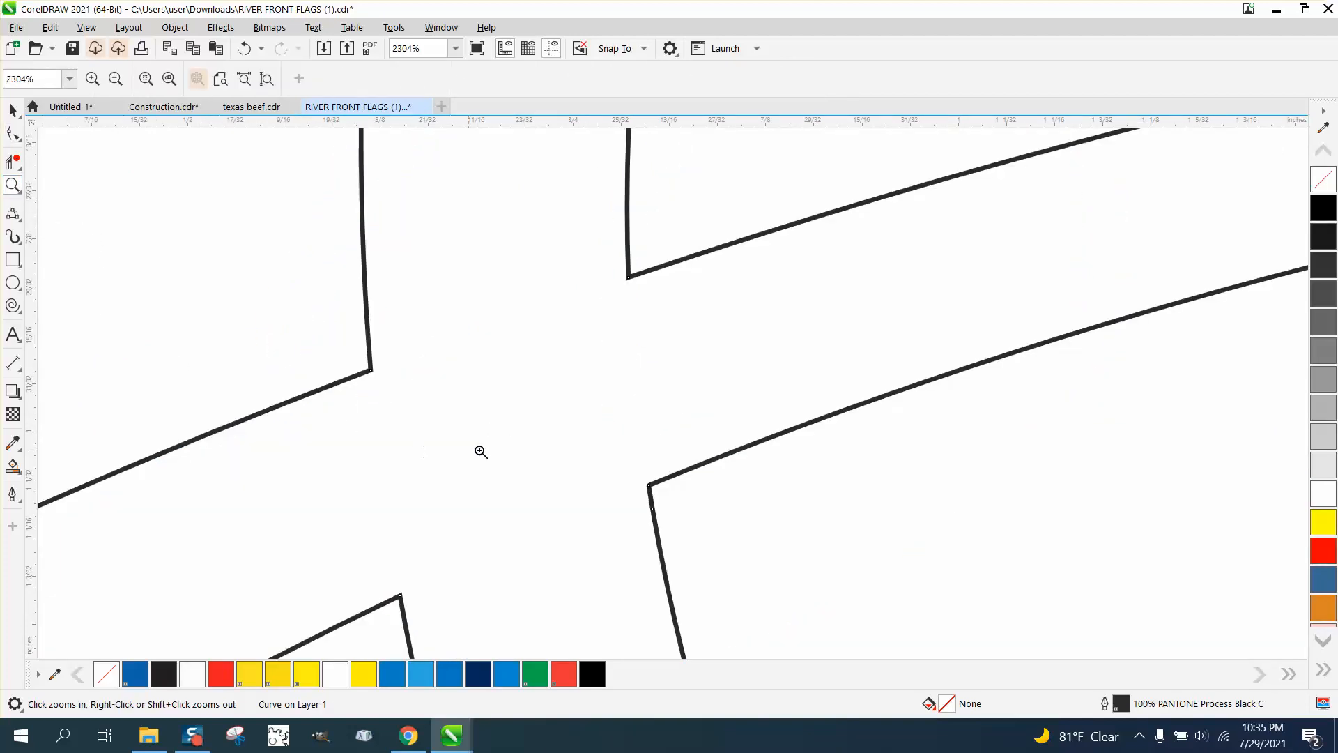
{"action": "left_click_drag", "start_coordinate": [718, 513], "coordinate": [719, 513]}
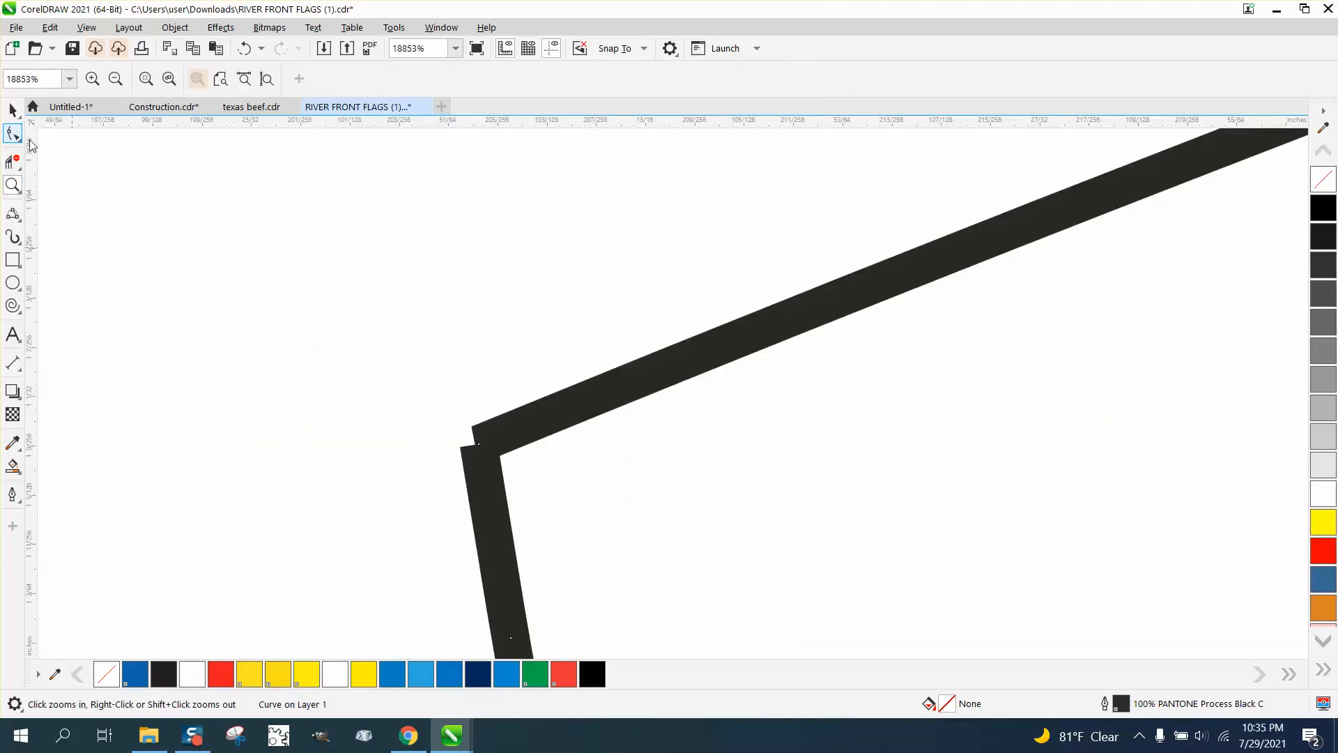
{"action": "left_click", "coordinate": [13, 133]}
{"action": "left_click_drag", "start_coordinate": [426, 382], "coordinate": [563, 482]}
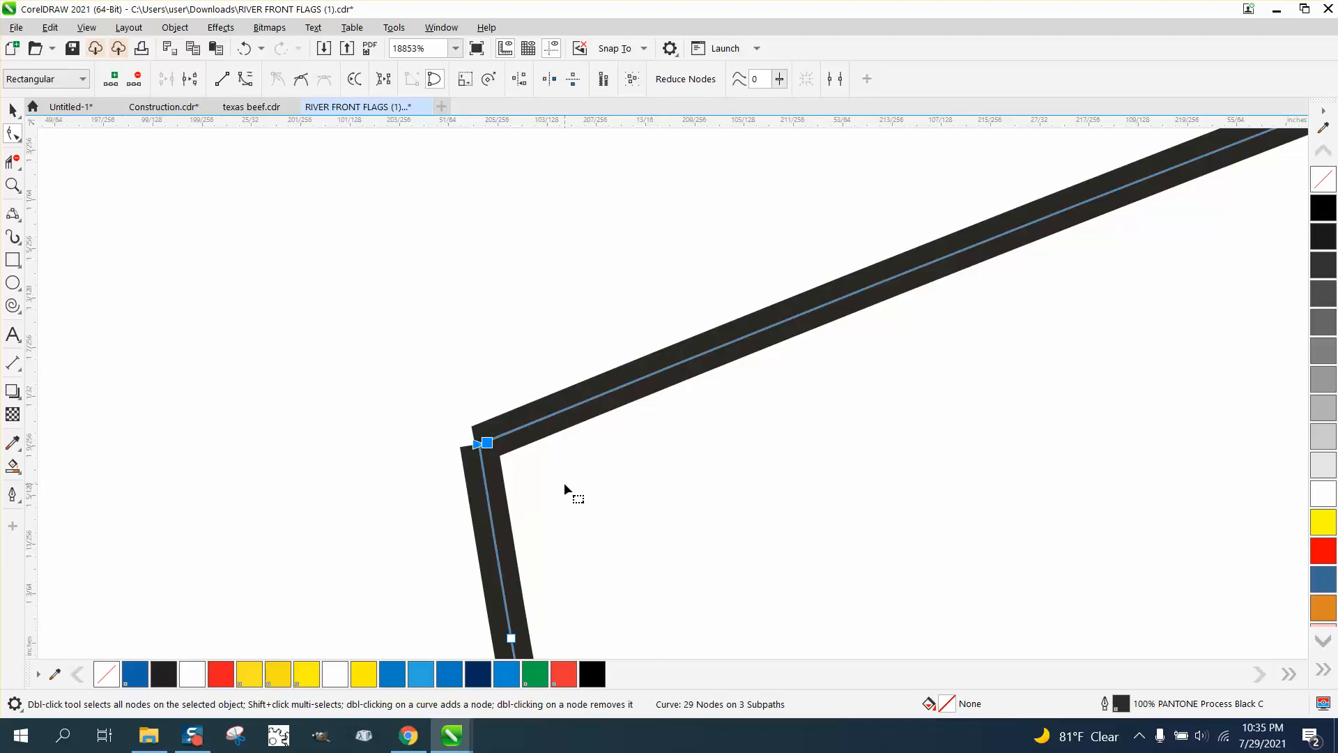
{"action": "left_click_drag", "start_coordinate": [453, 426], "coordinate": [529, 470]}
{"action": "left_click_drag", "start_coordinate": [450, 420], "coordinate": [535, 470]}
{"action": "left_click", "coordinate": [441, 27]}
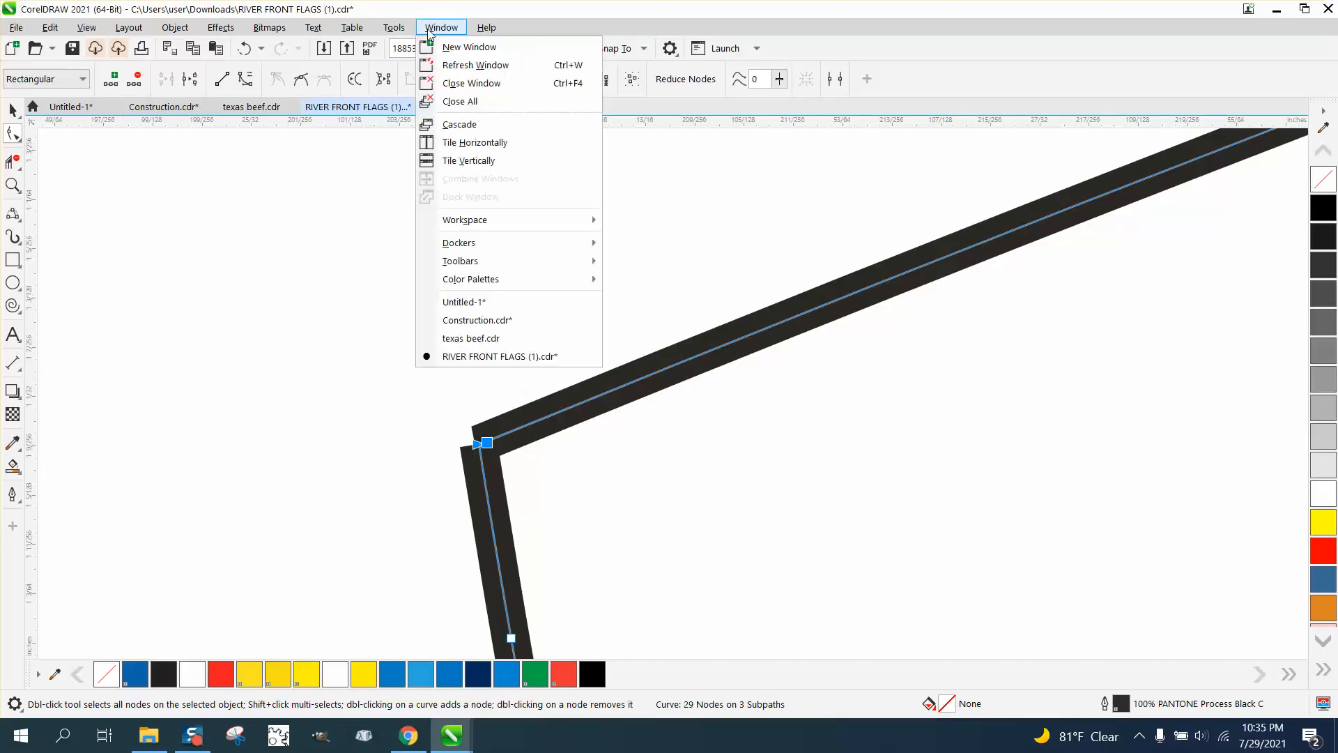
{"action": "mouse_move", "coordinate": [474, 243]}
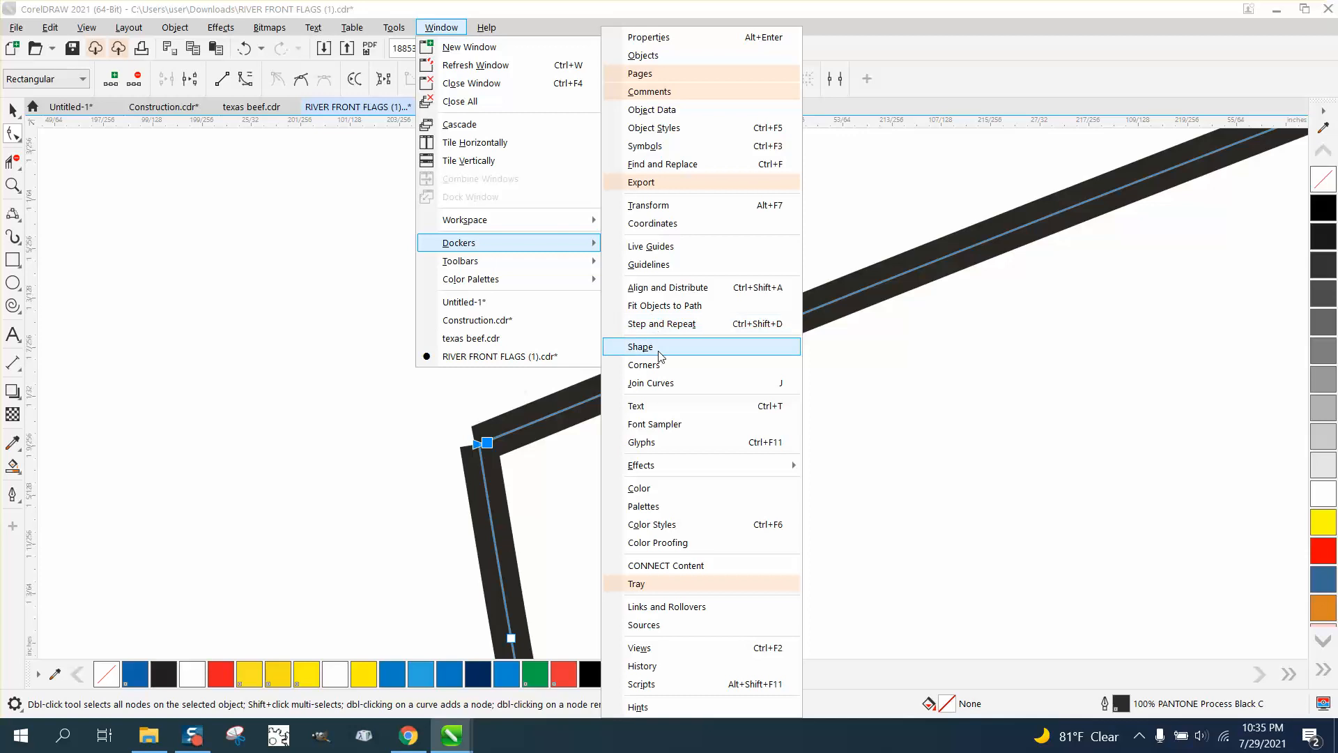
{"action": "left_click", "coordinate": [661, 388]}
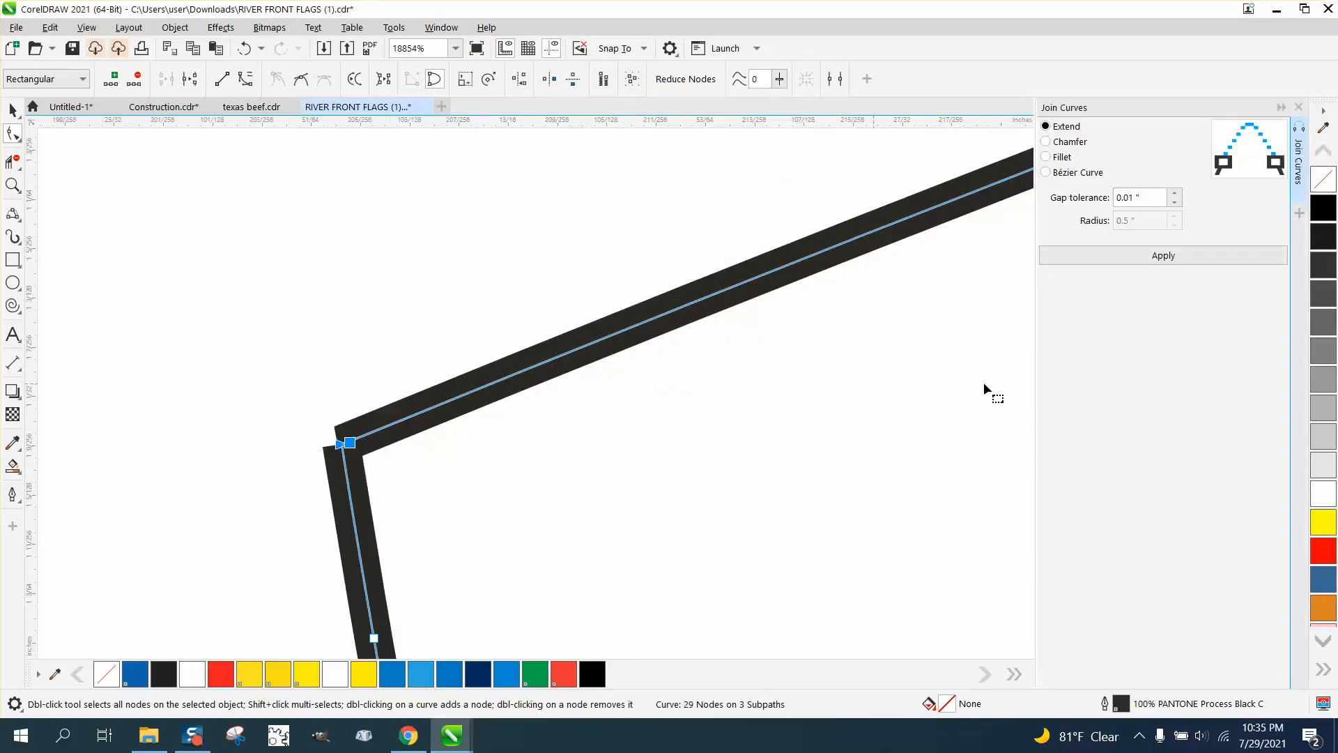
{"action": "left_click", "coordinate": [1176, 256]}
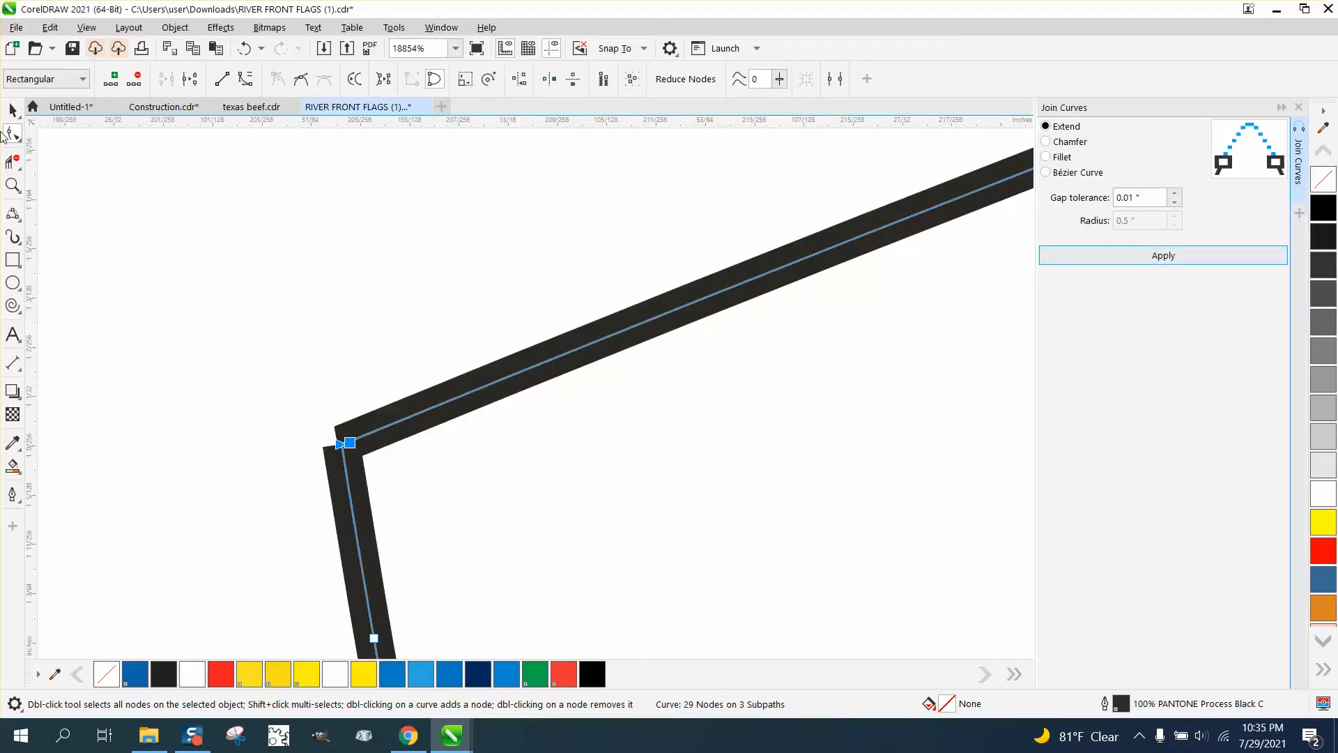
- Try moving the extra node beside the joined corner onto the corner node, and undo the move
{"action": "left_click", "coordinate": [13, 184]}
{"action": "mouse_move", "coordinate": [248, 383]}
{"action": "left_mouse_down"}
{"action": "mouse_move", "coordinate": [476, 478]}
{"action": "mouse_move", "coordinate": [458, 416]}
{"action": "mouse_move", "coordinate": [471, 456]}
{"action": "left_mouse_up"}
{"action": "left_click", "coordinate": [11, 134]}
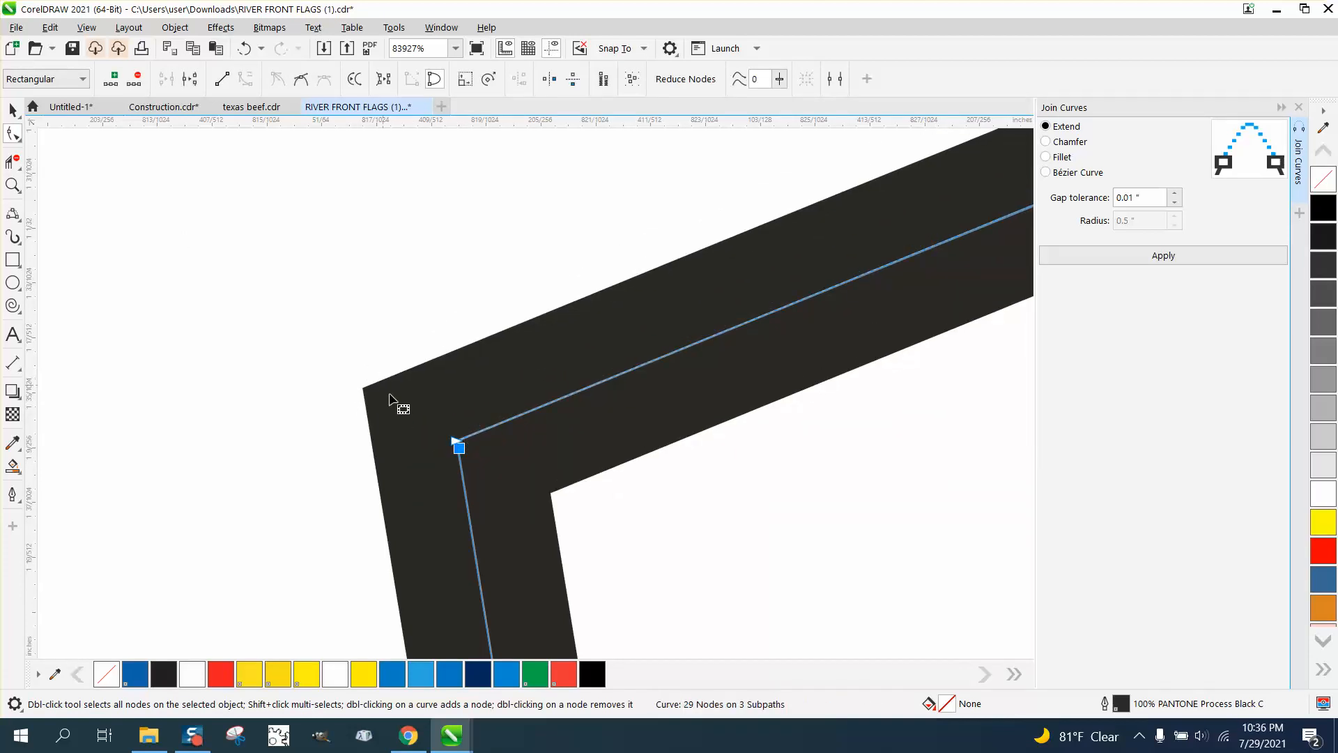
{"action": "left_click_drag", "start_coordinate": [457, 447], "coordinate": [454, 442]}
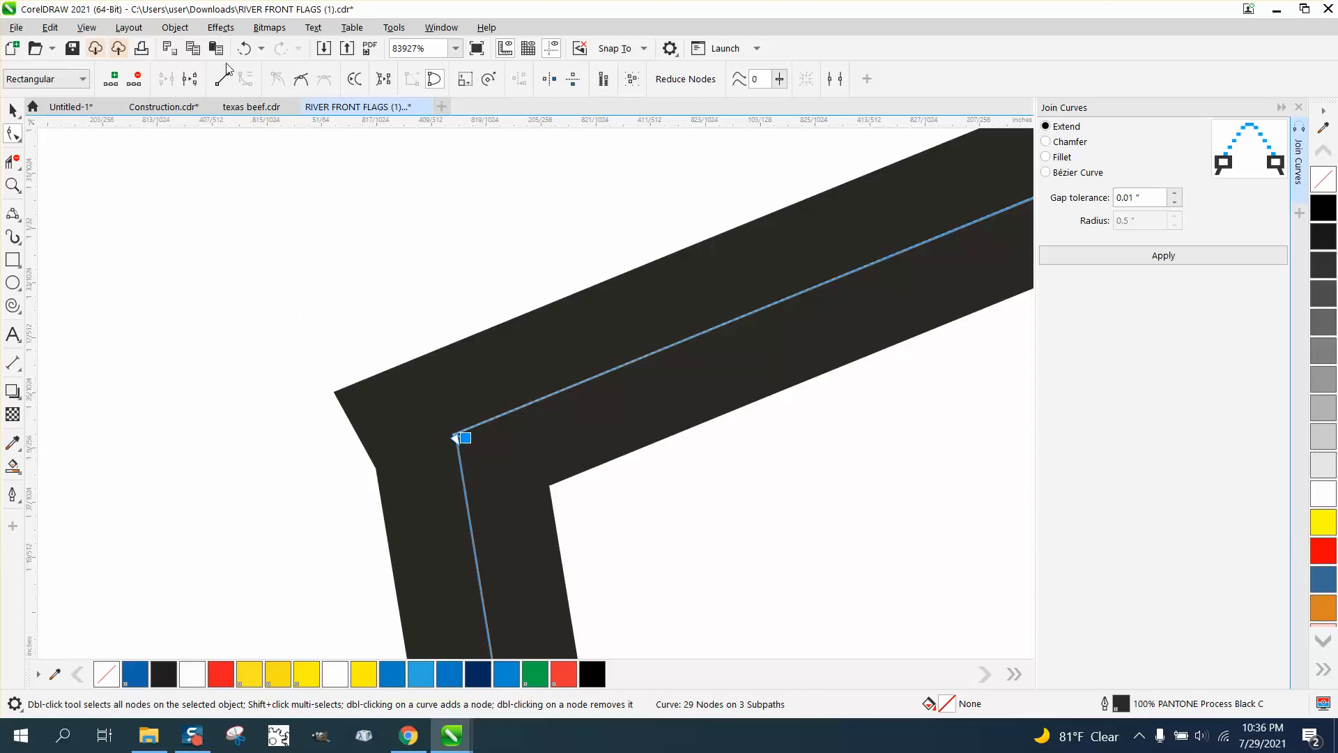
{"action": "left_click", "coordinate": [244, 48]}
- Delete the redundant node right beside the joined corner of the tail's lower edge and the large loop
{"action": "scroll", "coordinate": [369, 332], "scroll_direction": "down", "scroll_amount": 2}
{"action": "scroll", "coordinate": [370, 332], "scroll_direction": "down", "scroll_amount": 8}
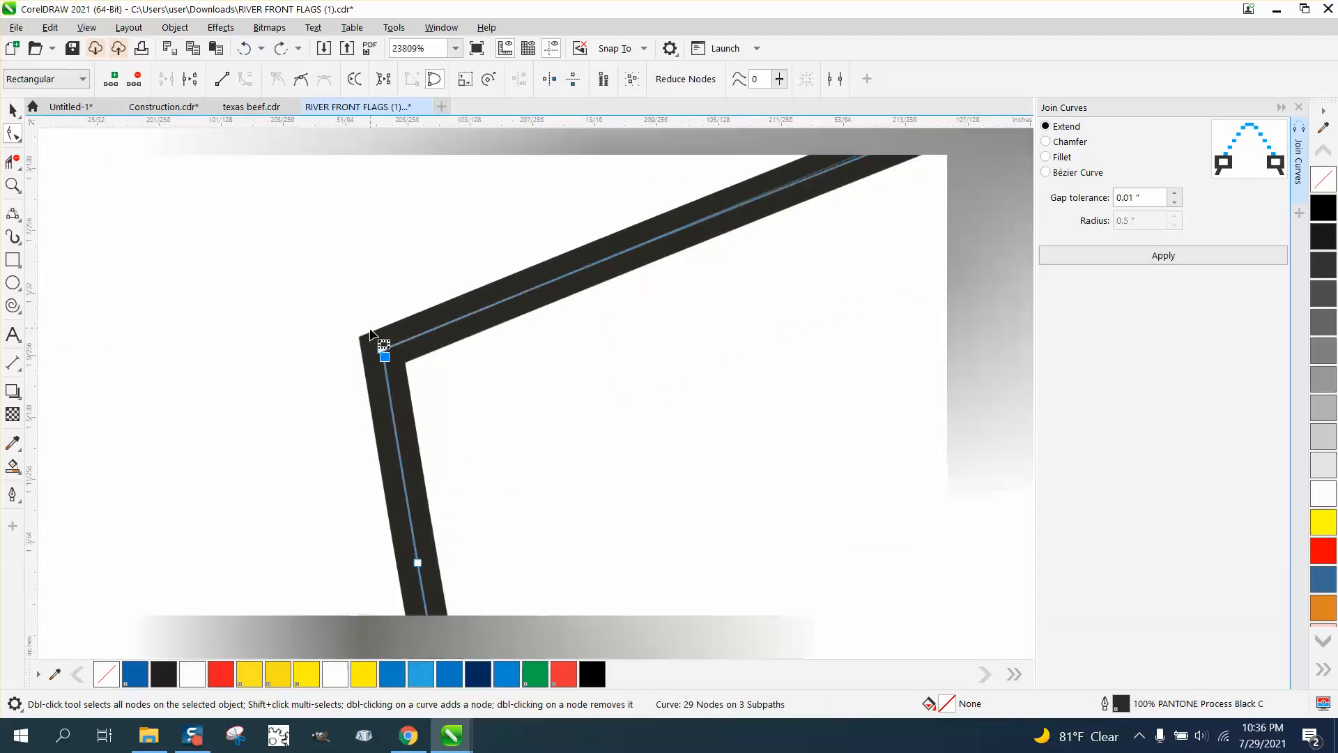
{"action": "scroll", "coordinate": [536, 417], "scroll_direction": "down", "scroll_amount": 1}
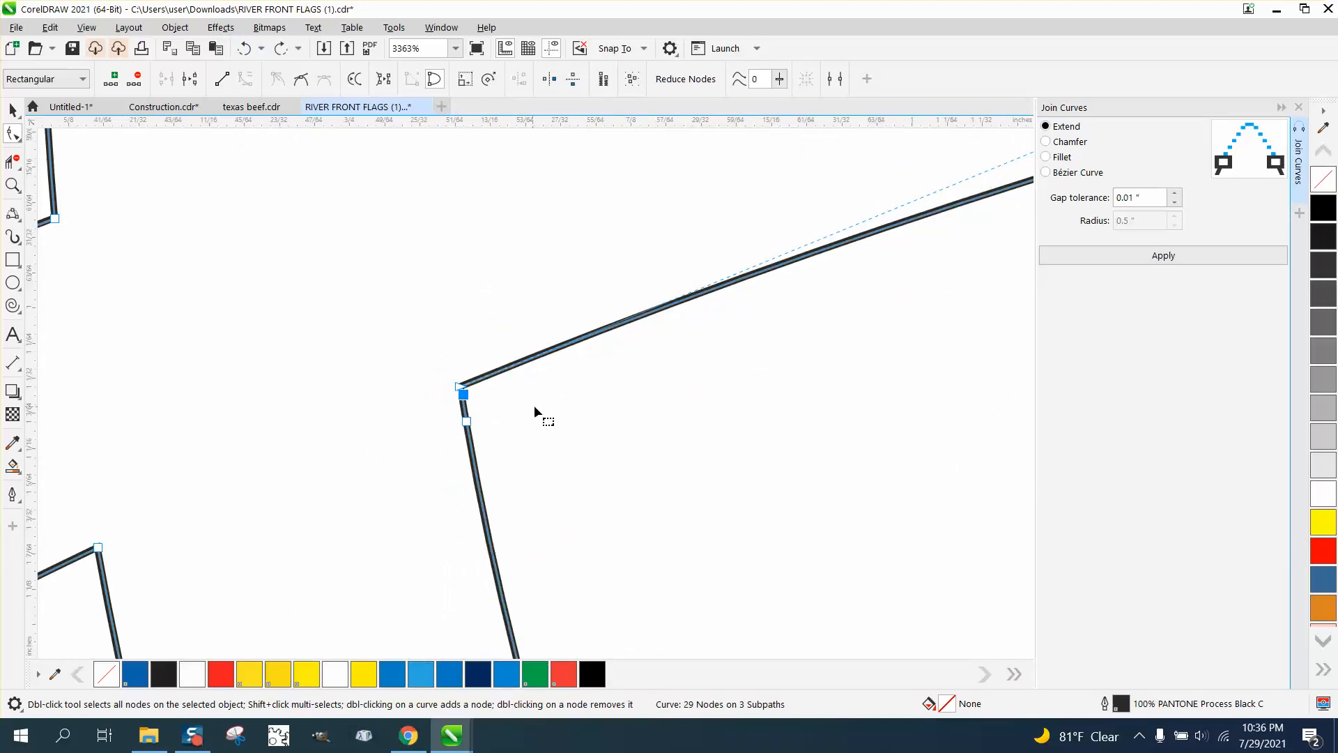
{"action": "left_click", "coordinate": [12, 184]}
{"action": "left_click_drag", "start_coordinate": [441, 380], "coordinate": [509, 407]}
{"action": "left_click", "coordinate": [13, 134]}
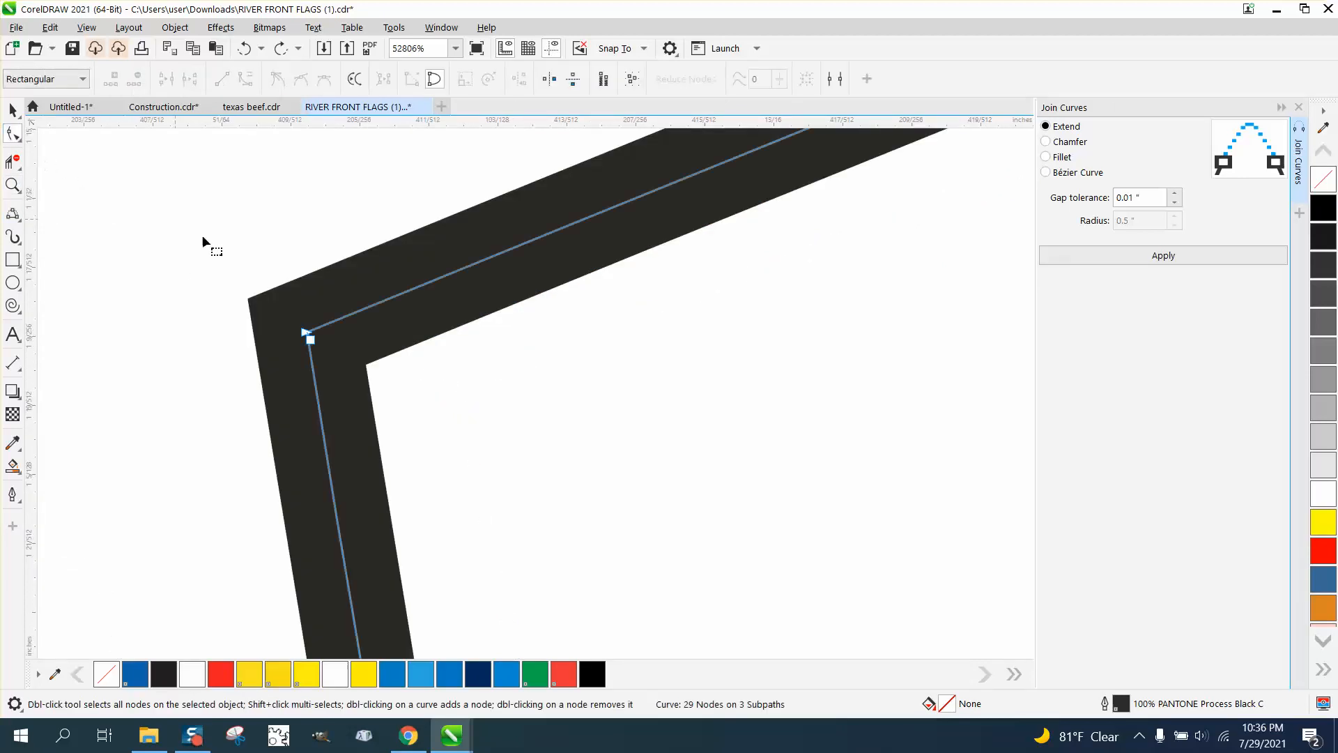
{"action": "right_click", "coordinate": [310, 341]}
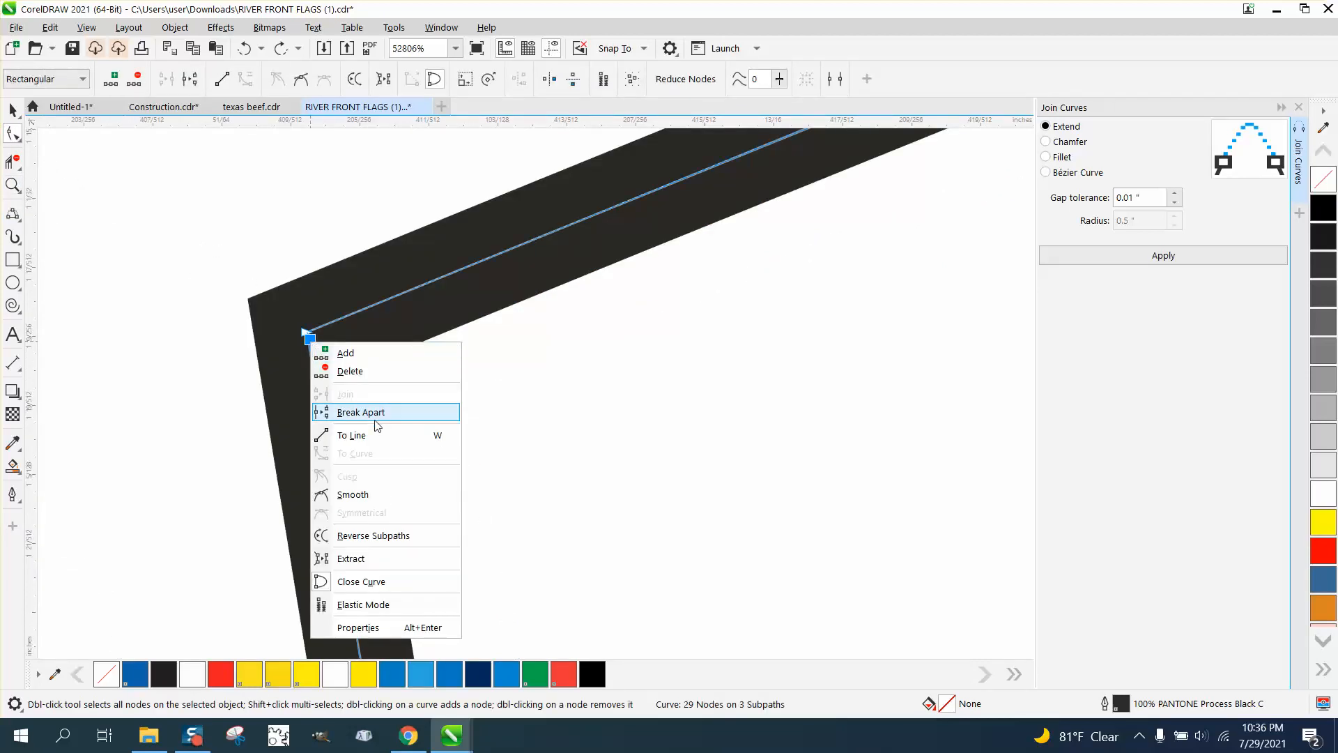
{"action": "left_click", "coordinate": [354, 372]}
{"action": "scroll", "coordinate": [303, 315], "scroll_direction": "down", "scroll_amount": 1}
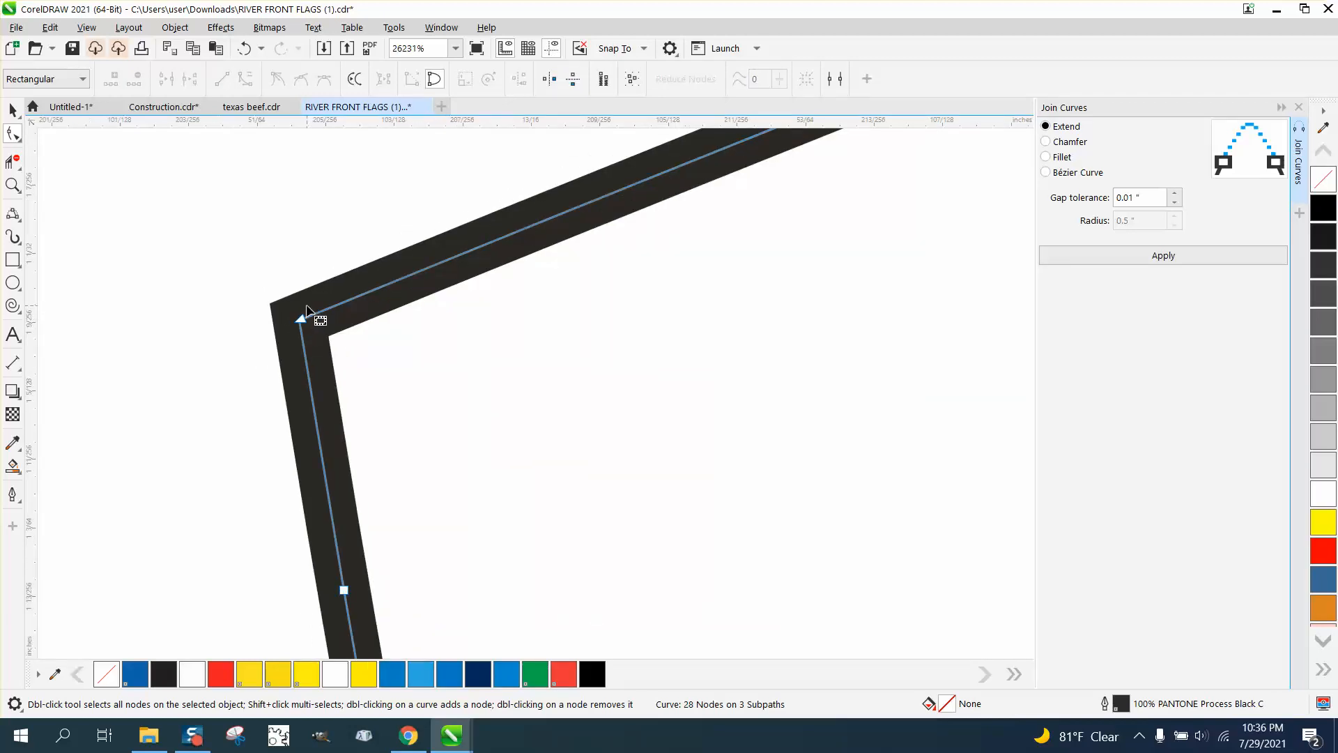
{"action": "scroll", "coordinate": [307, 310], "scroll_direction": "down", "scroll_amount": 1}
{"action": "scroll", "coordinate": [368, 365], "scroll_direction": "down", "scroll_amount": 3}
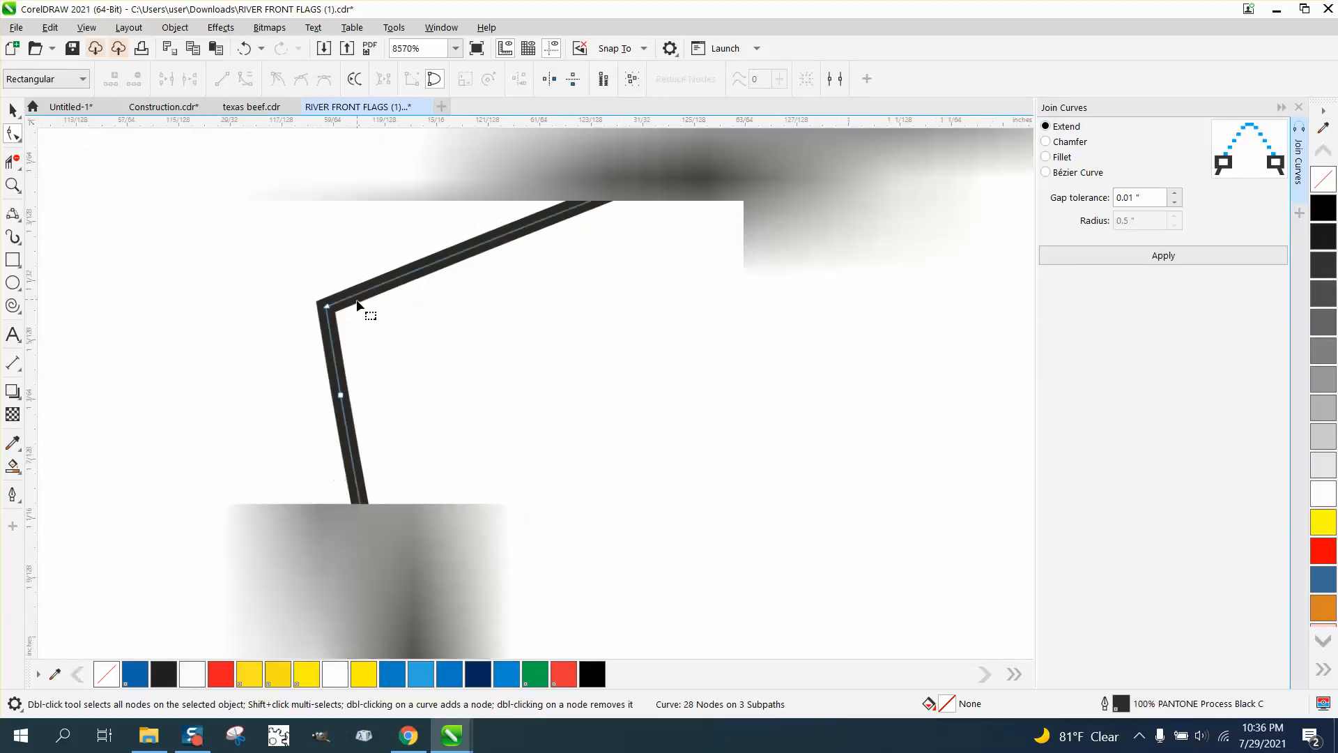
- Delete the remaining extra node just below the corner where the tail's lower edge meets the large loop's inner edge
{"action": "scroll", "coordinate": [403, 362], "scroll_direction": "down", "scroll_amount": 3}
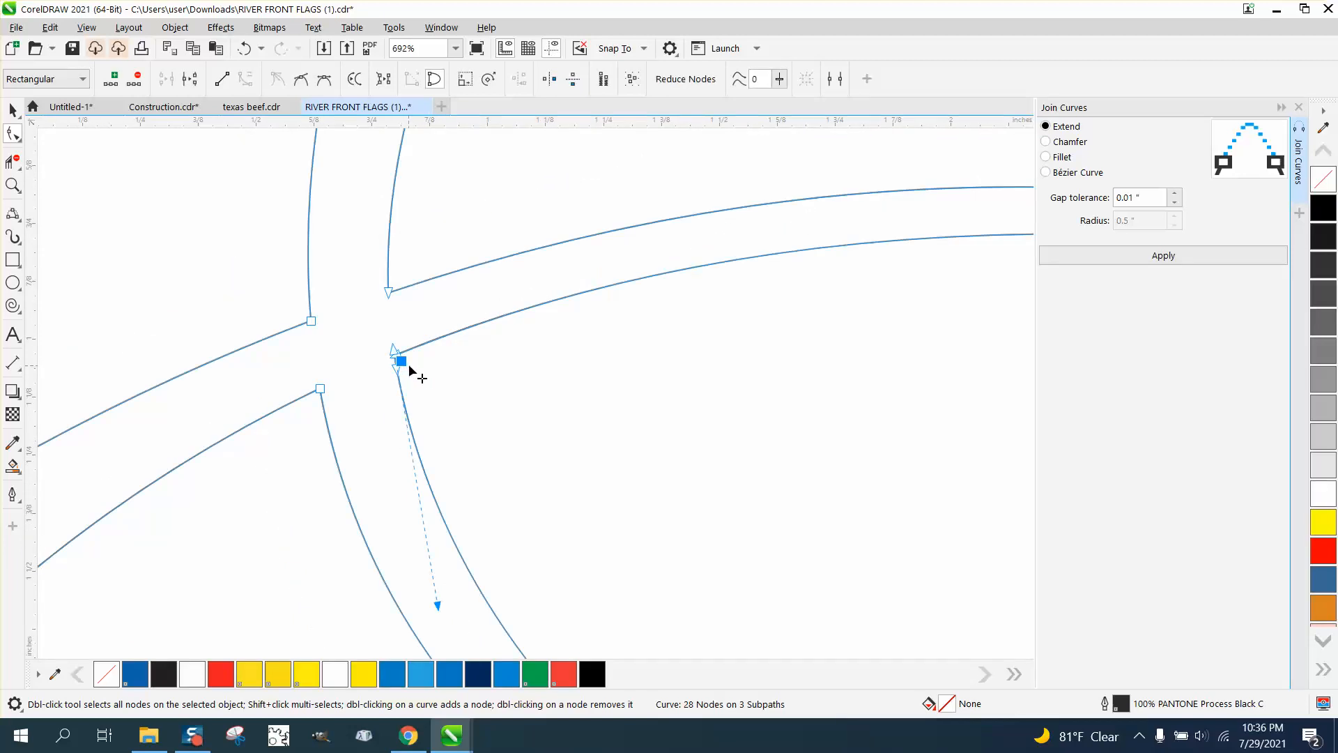
{"action": "key", "text": "Delete"}
{"action": "scroll", "coordinate": [300, 341], "scroll_direction": "down", "scroll_amount": 2}
{"action": "scroll", "coordinate": [302, 342], "scroll_direction": "down", "scroll_amount": 2}
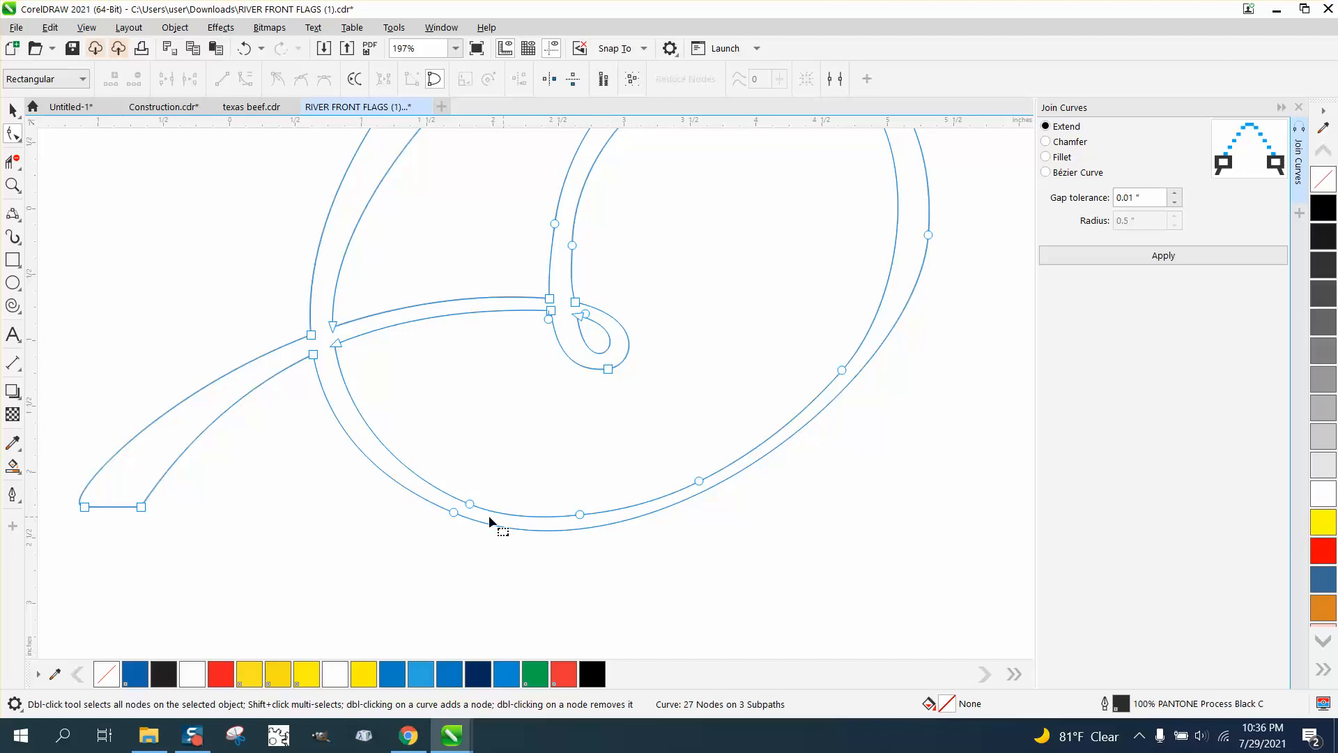
- Lengthen the curve handles of the two smooth nodes bounding the large loop's lower outer edge to even out the stroke width
{"action": "left_click", "coordinate": [929, 237]}
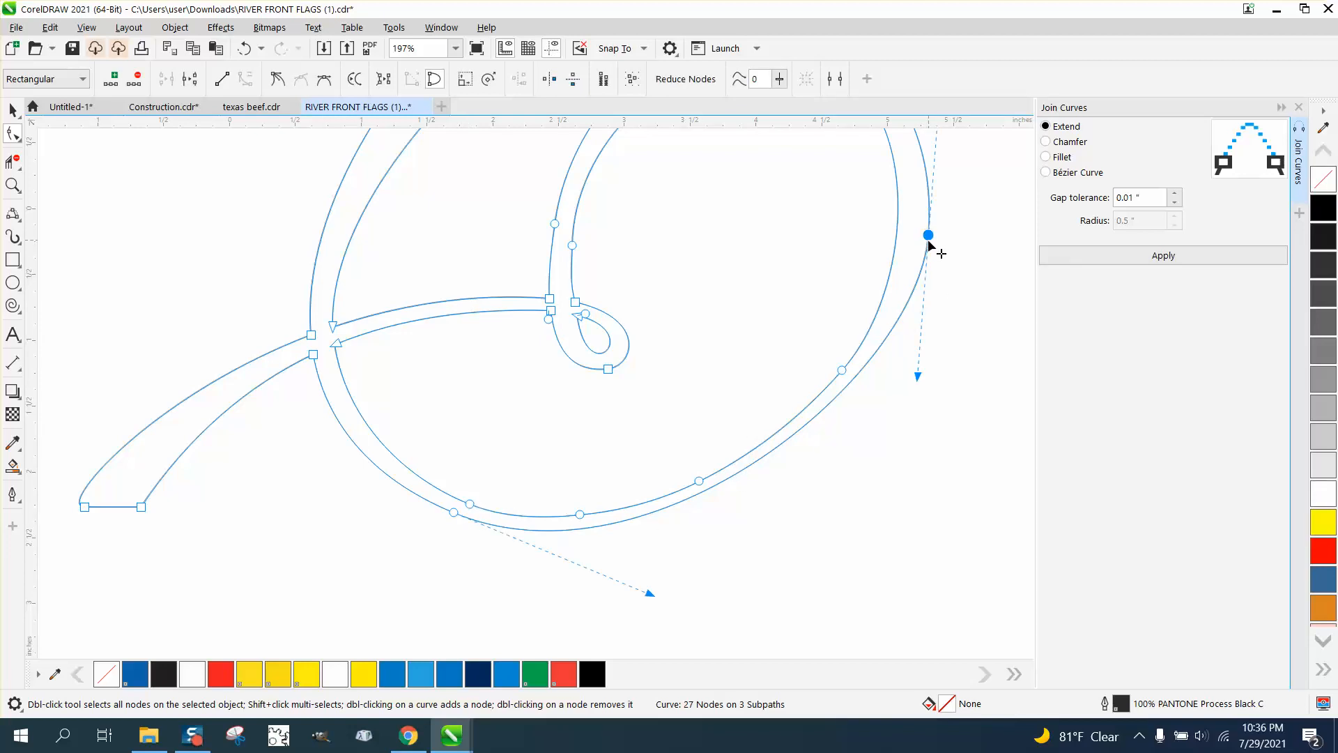
{"action": "left_click_drag", "start_coordinate": [918, 378], "coordinate": [912, 399]}
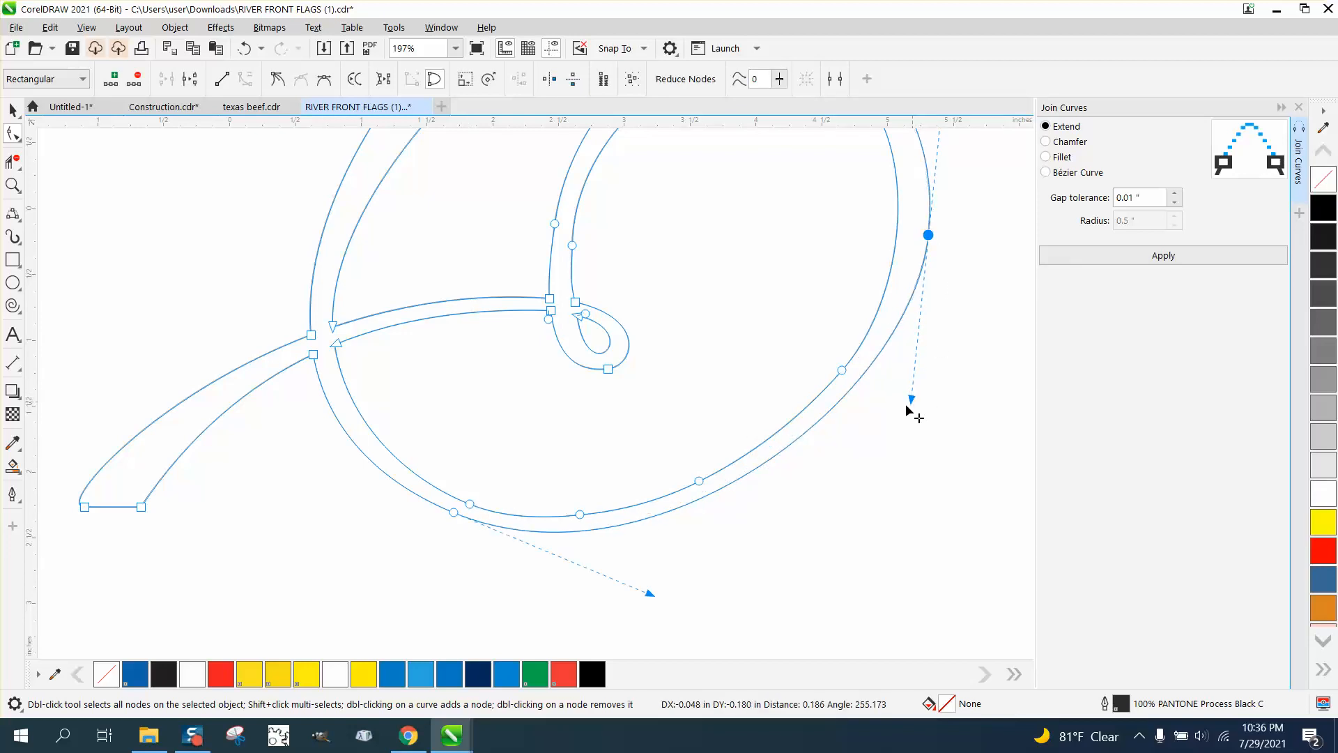
{"action": "left_click_drag", "start_coordinate": [646, 593], "coordinate": [658, 594]}
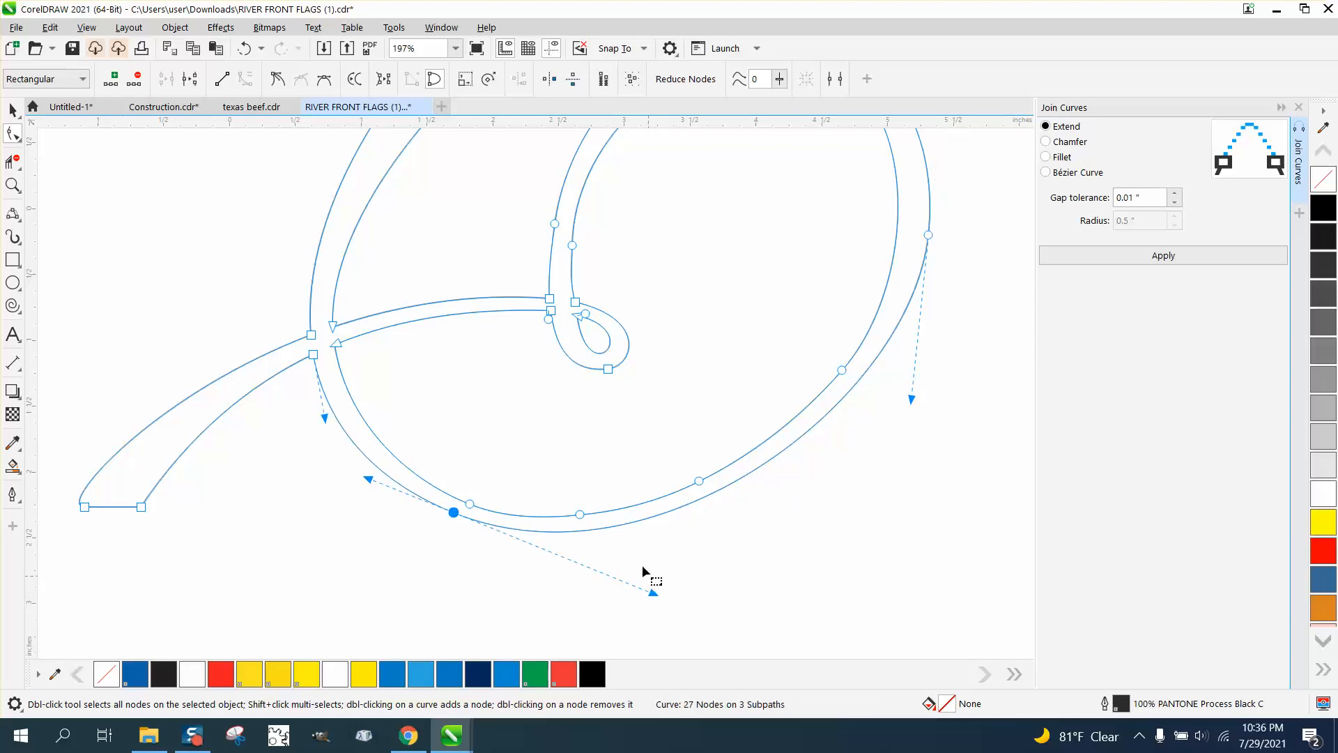
{"action": "scroll", "coordinate": [610, 496], "scroll_direction": "down", "scroll_amount": 2}
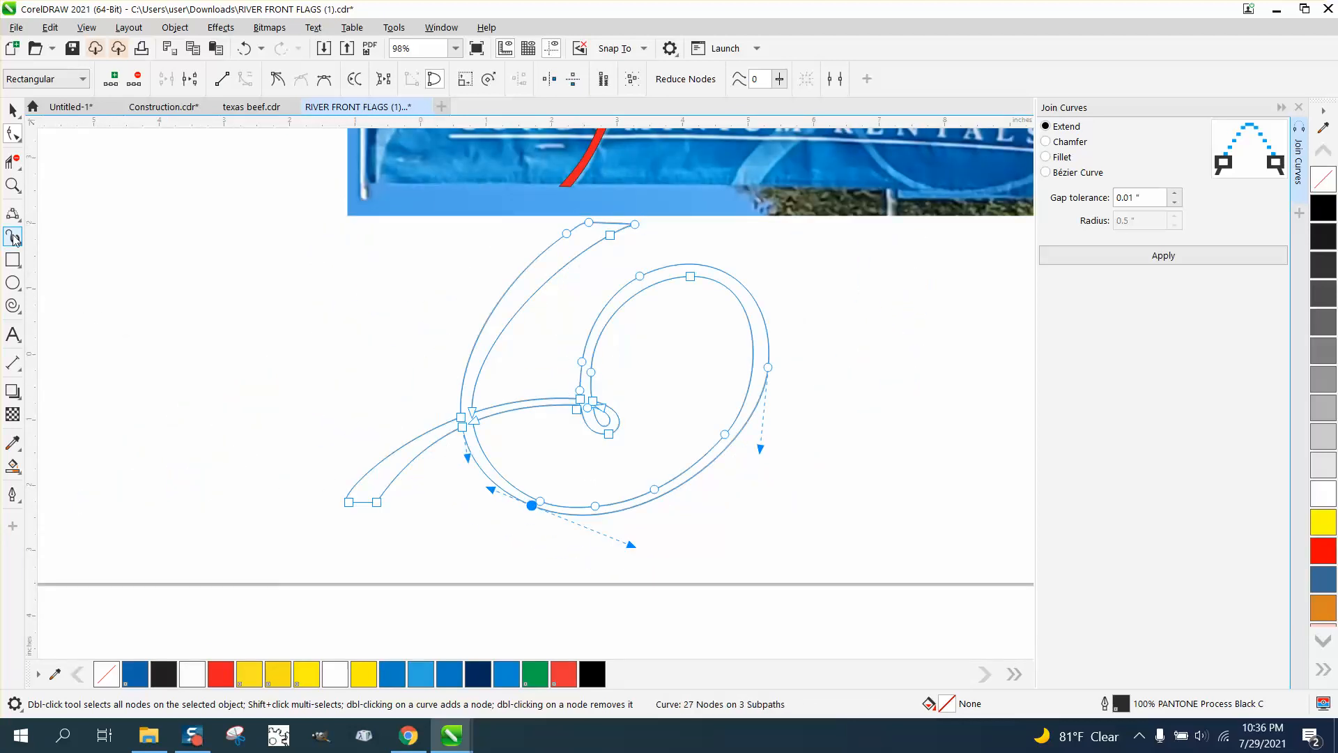
- Try deleting the smooth node on the outer edge near the top end of the flourish's long stroke, and undo the deletion
{"action": "left_click", "coordinate": [13, 184]}
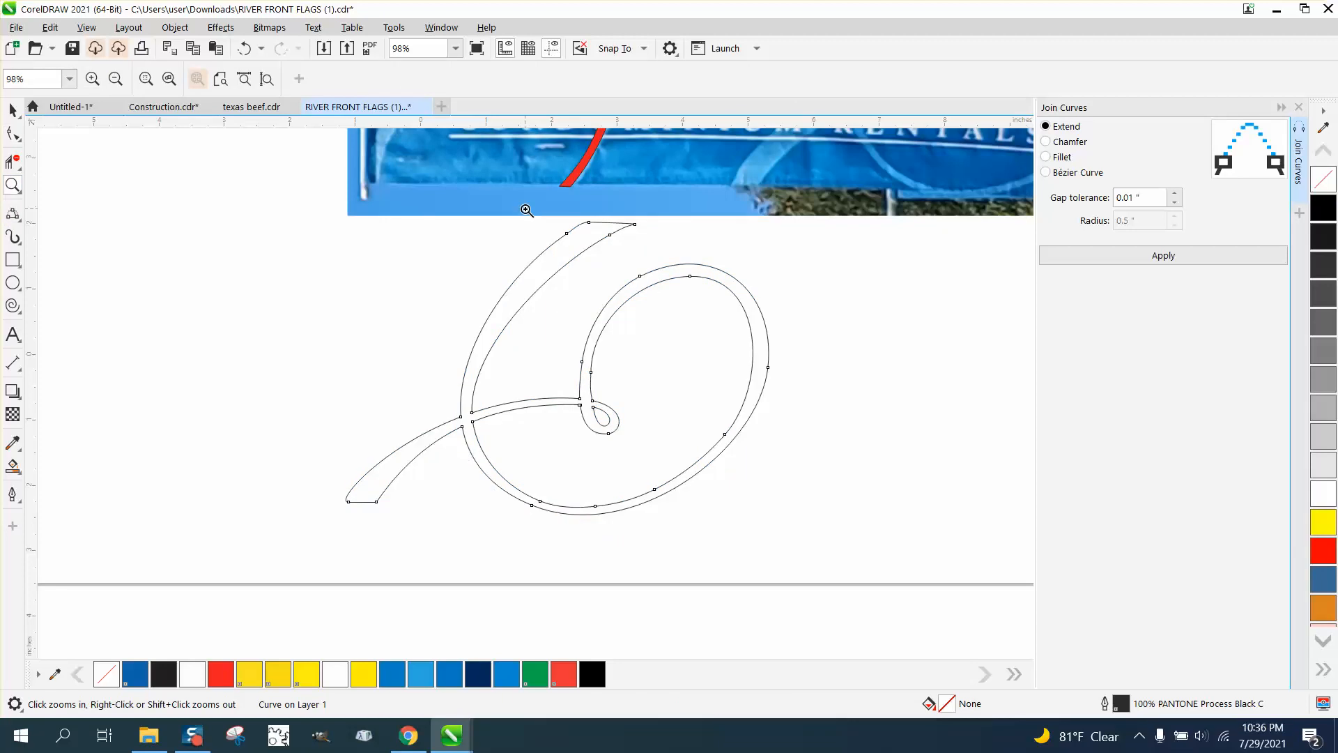
{"action": "left_click_drag", "start_coordinate": [533, 207], "coordinate": [729, 294]}
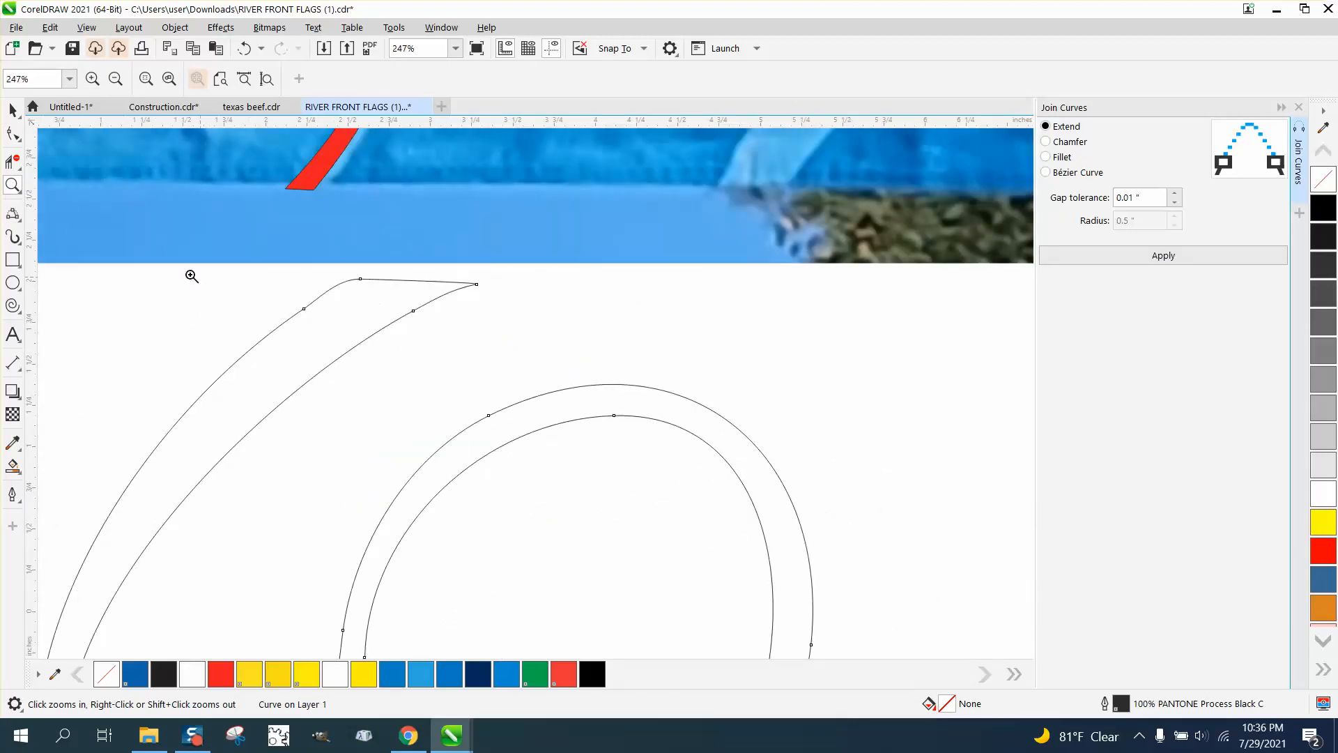
{"action": "left_click", "coordinate": [16, 137]}
{"action": "left_click", "coordinate": [304, 308]}
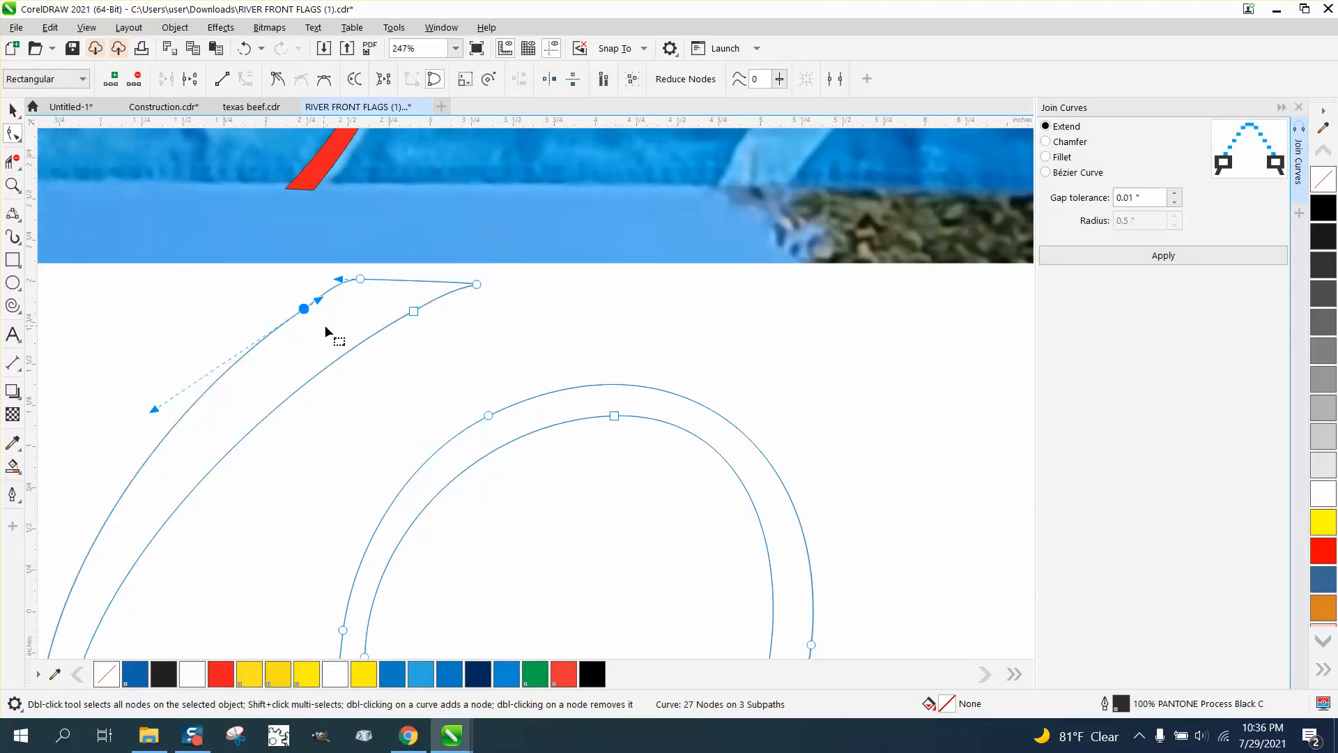
{"action": "key", "text": "Delete"}
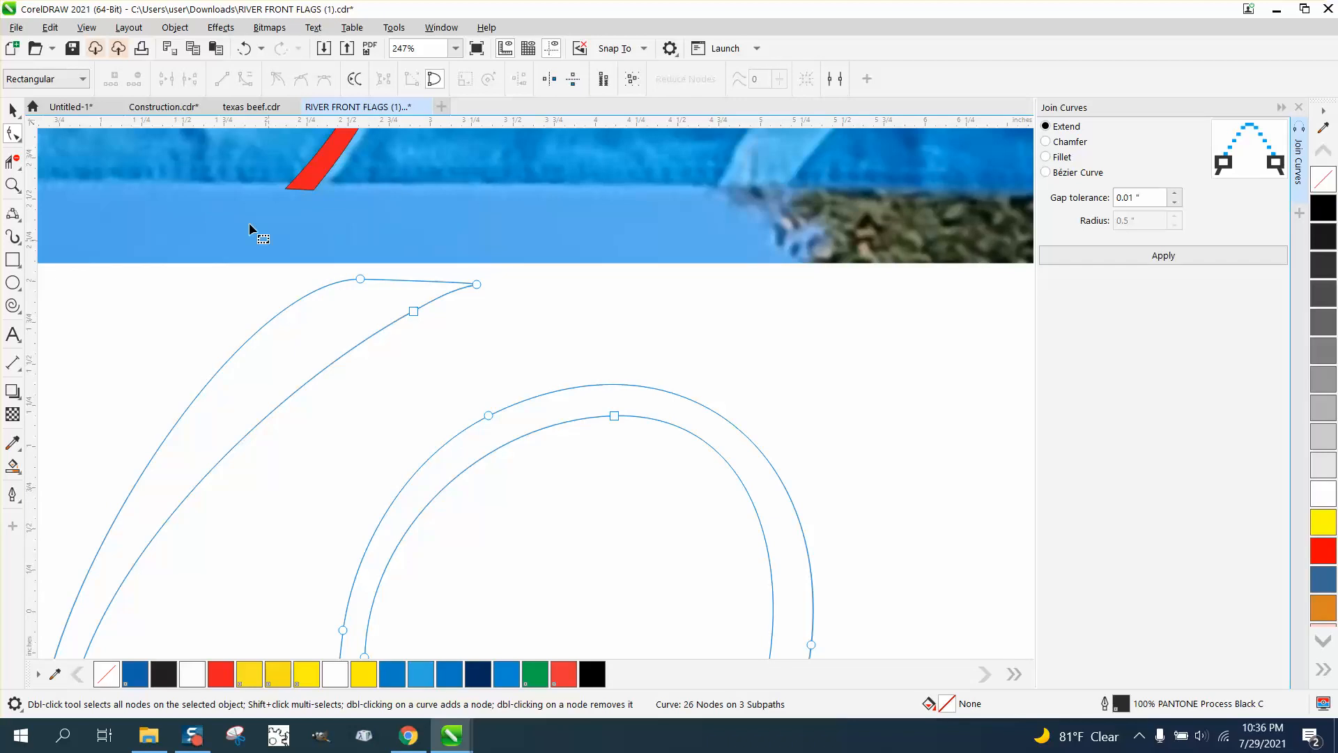
{"action": "key", "text": "ctrl+z"}
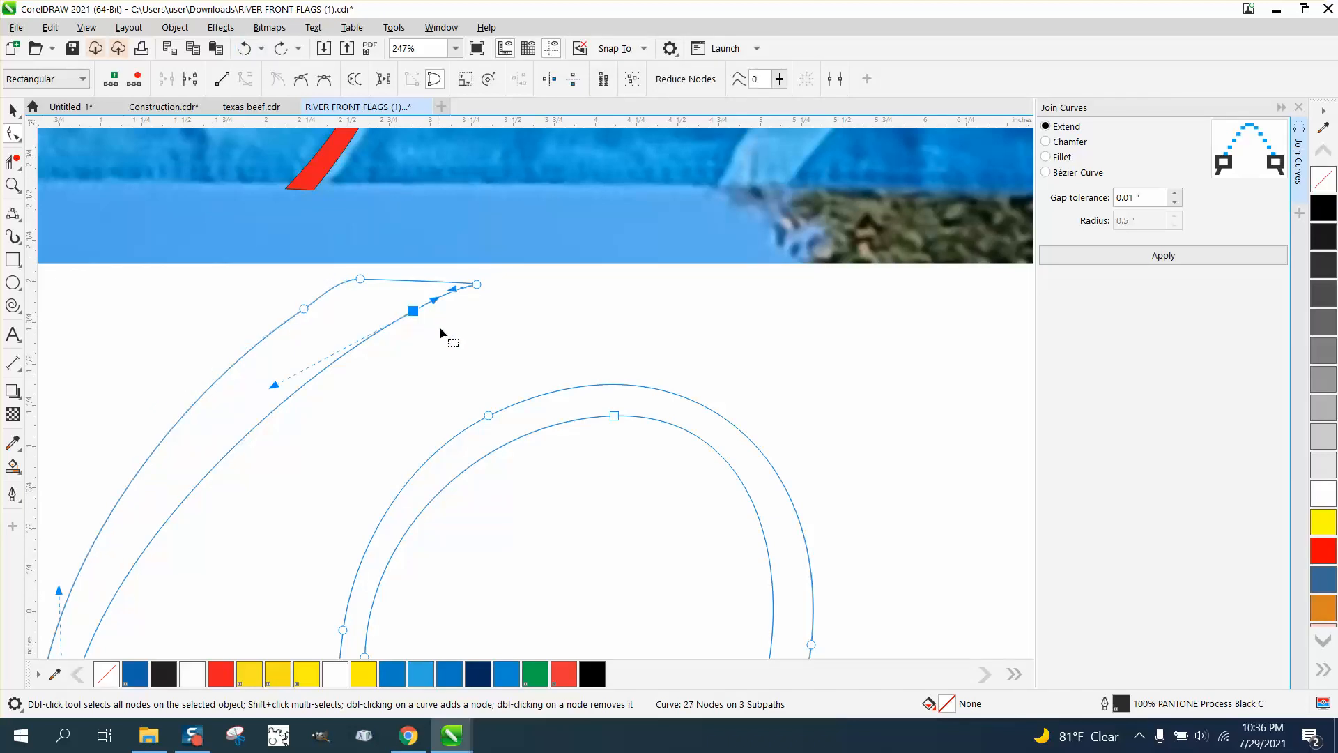
- Delete the cusp node on the long stroke's inner edge just below its pointed top end
{"action": "key", "text": "ctrl+z"}
{"action": "scroll", "coordinate": [397, 310], "scroll_direction": "down", "scroll_amount": 4}
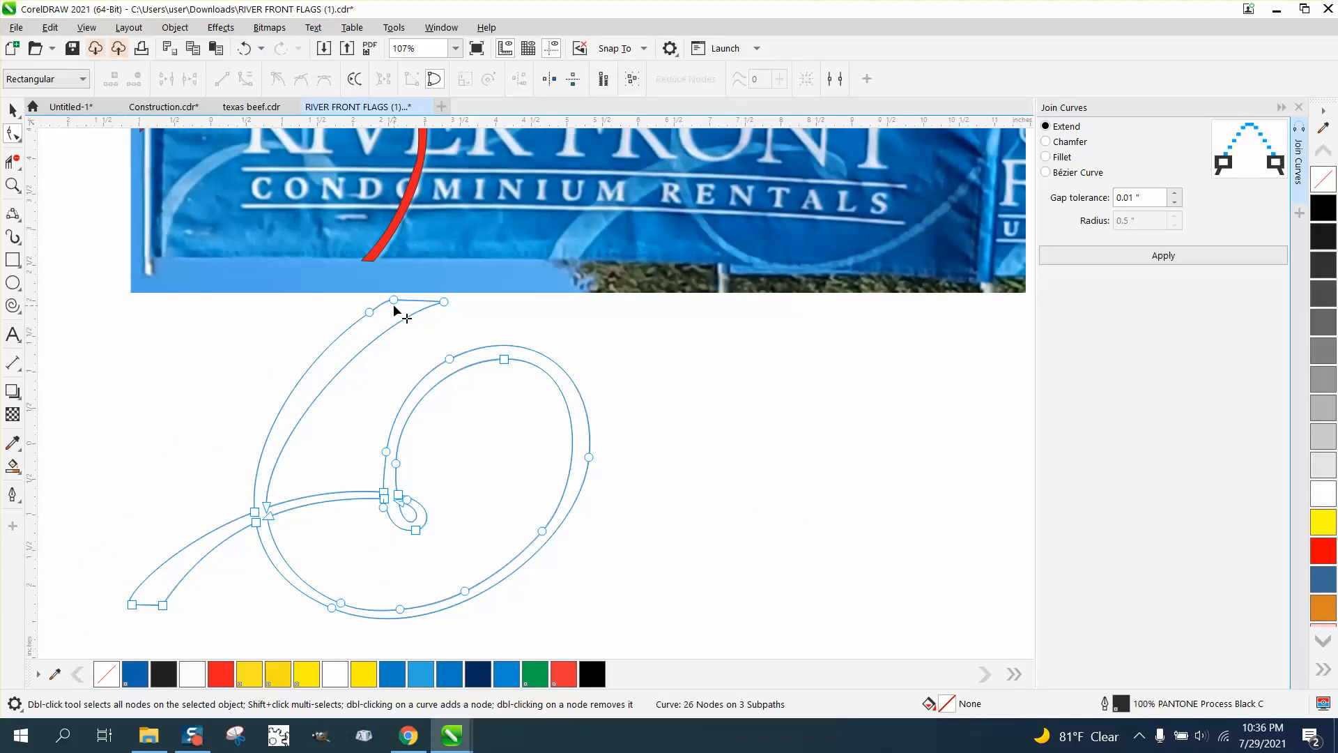
- Smart Fill the flourish with PANTONE Yellow C and no outline, and move the filled shape to the right of the original outline
{"action": "left_click", "coordinate": [12, 466]}
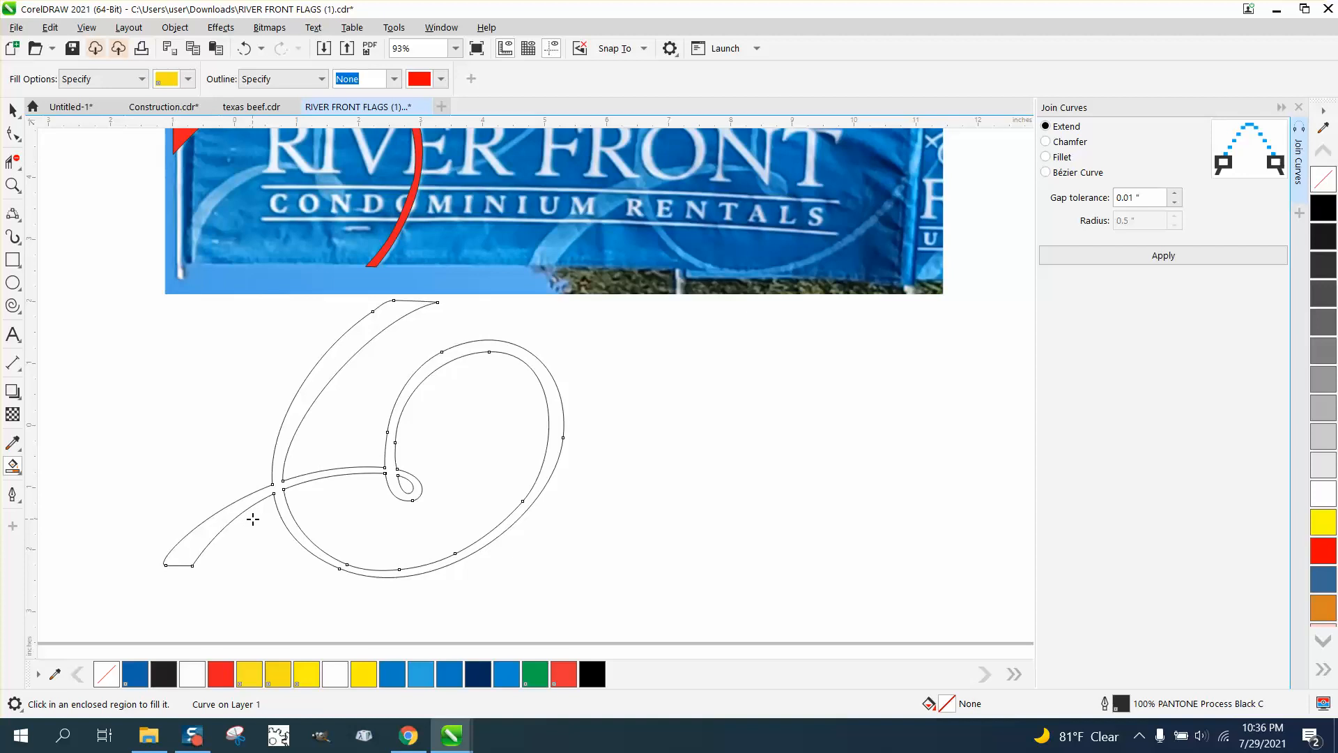
{"action": "left_click", "coordinate": [234, 512]}
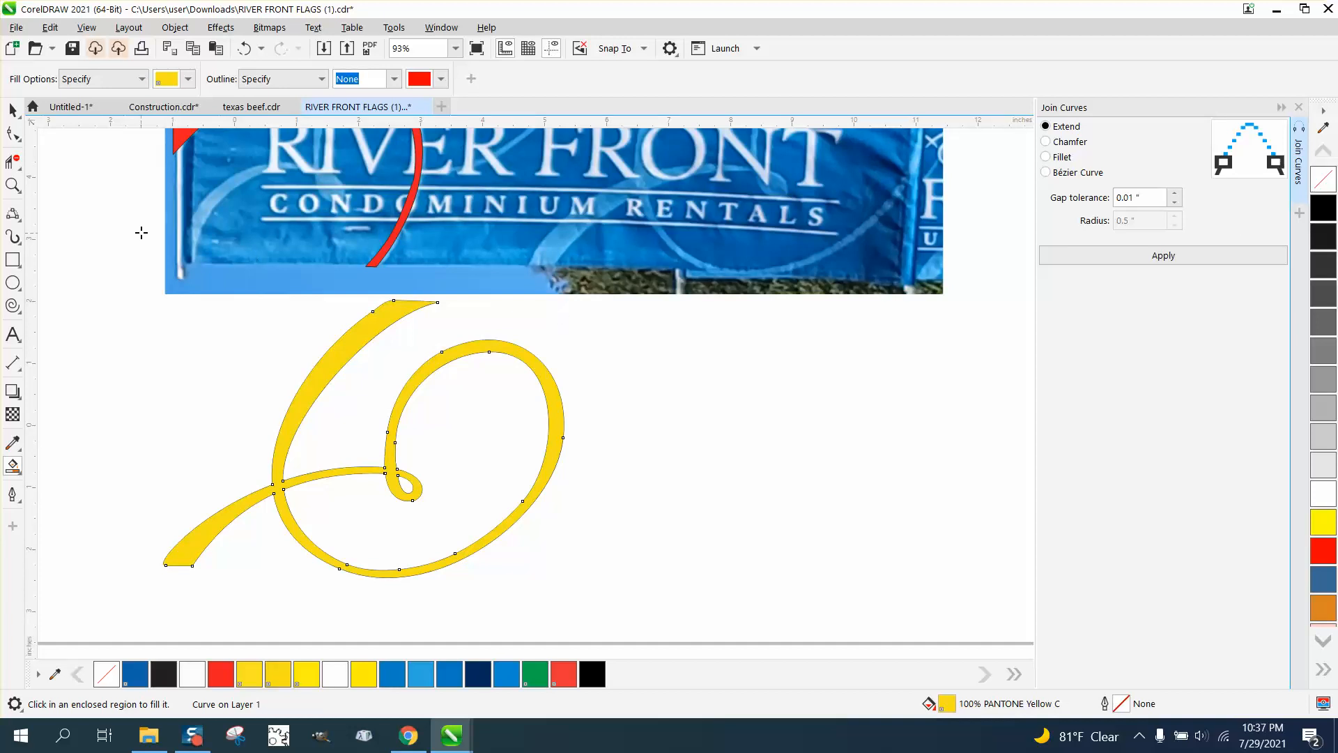
{"action": "left_click", "coordinate": [13, 110]}
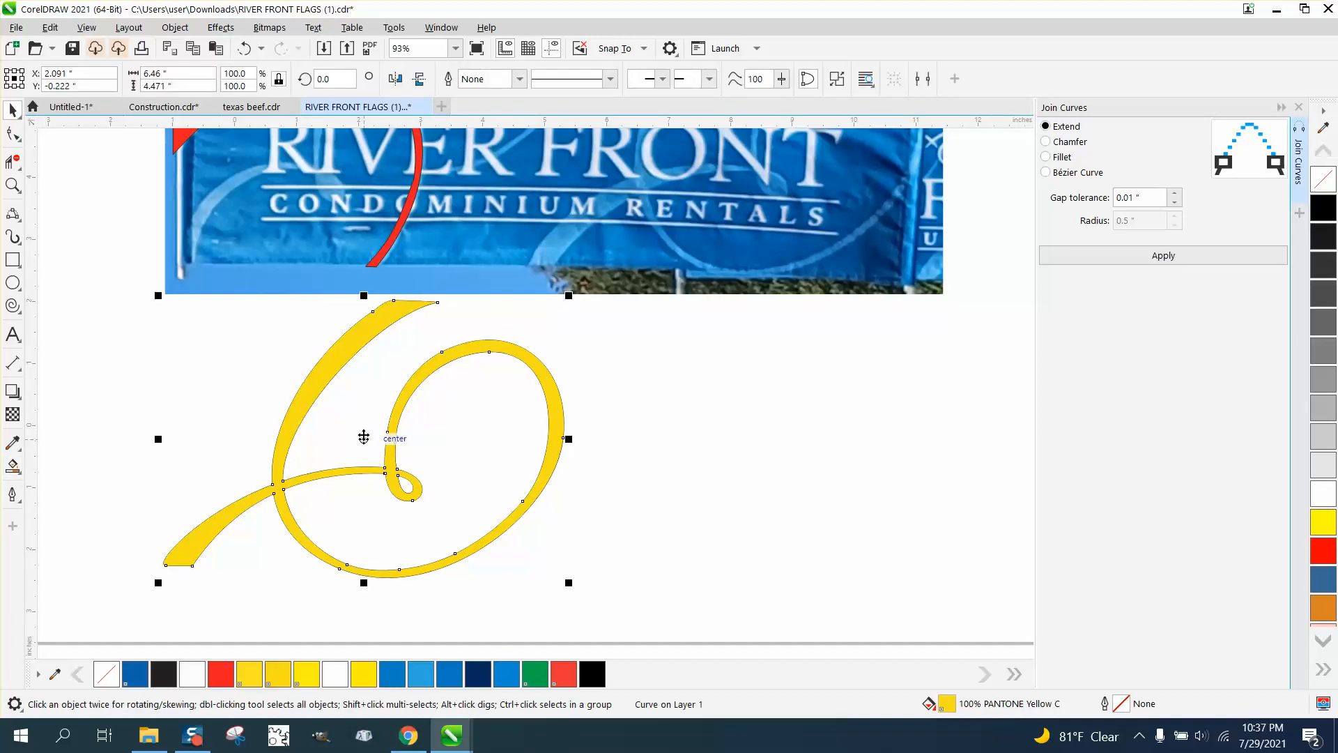
{"action": "left_click_drag", "start_coordinate": [363, 436], "coordinate": [723, 436]}
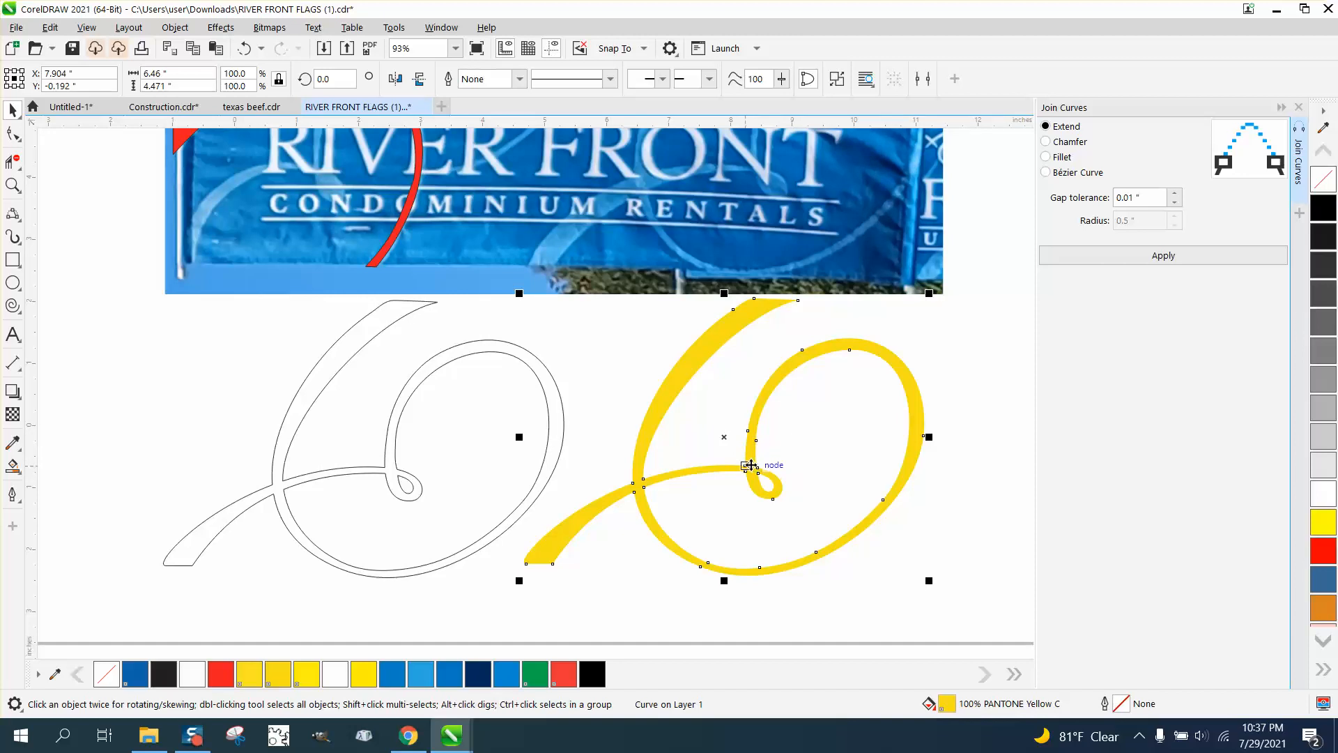
- Try the yellow flourish over the lower part of the banner photo, and move it back beside the original outline
{"action": "left_click_drag", "start_coordinate": [744, 470], "coordinate": [543, 315]}
{"action": "scroll", "coordinate": [540, 312], "scroll_direction": "down", "scroll_amount": 3}
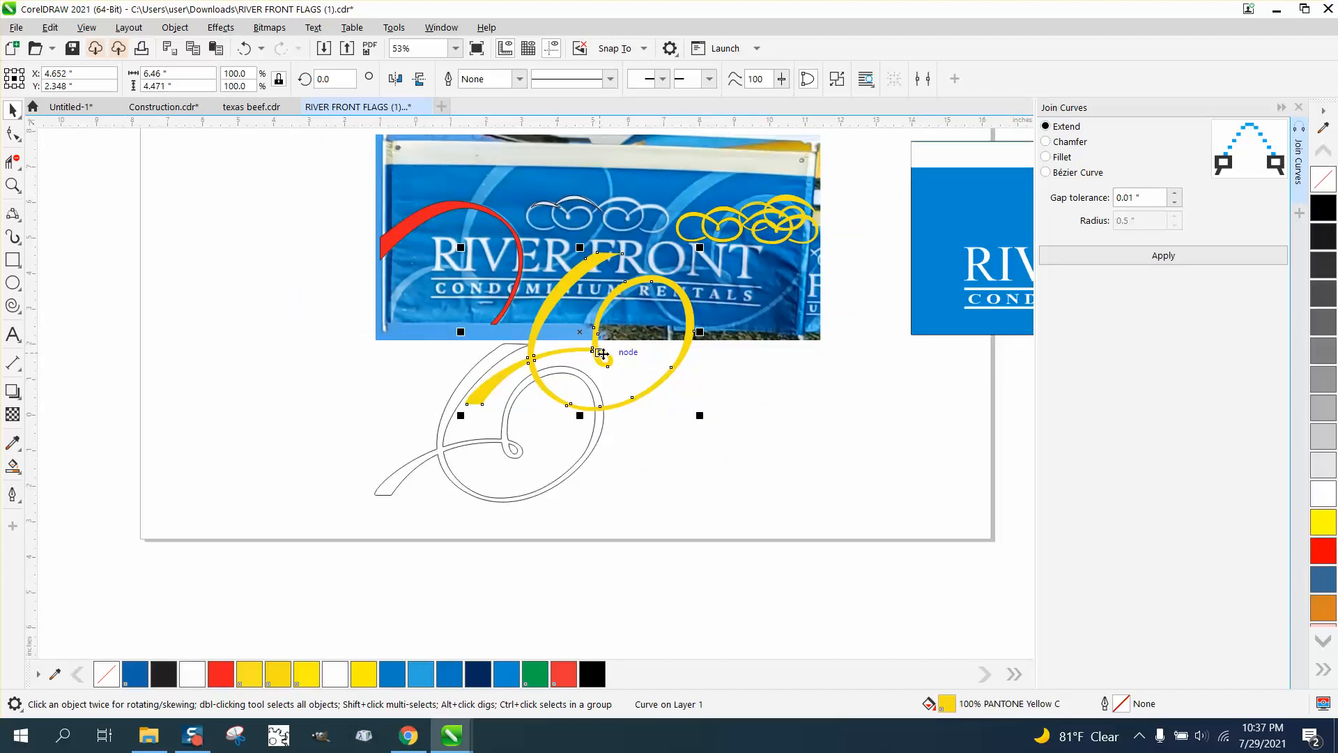
{"action": "left_click_drag", "start_coordinate": [600, 355], "coordinate": [728, 439]}
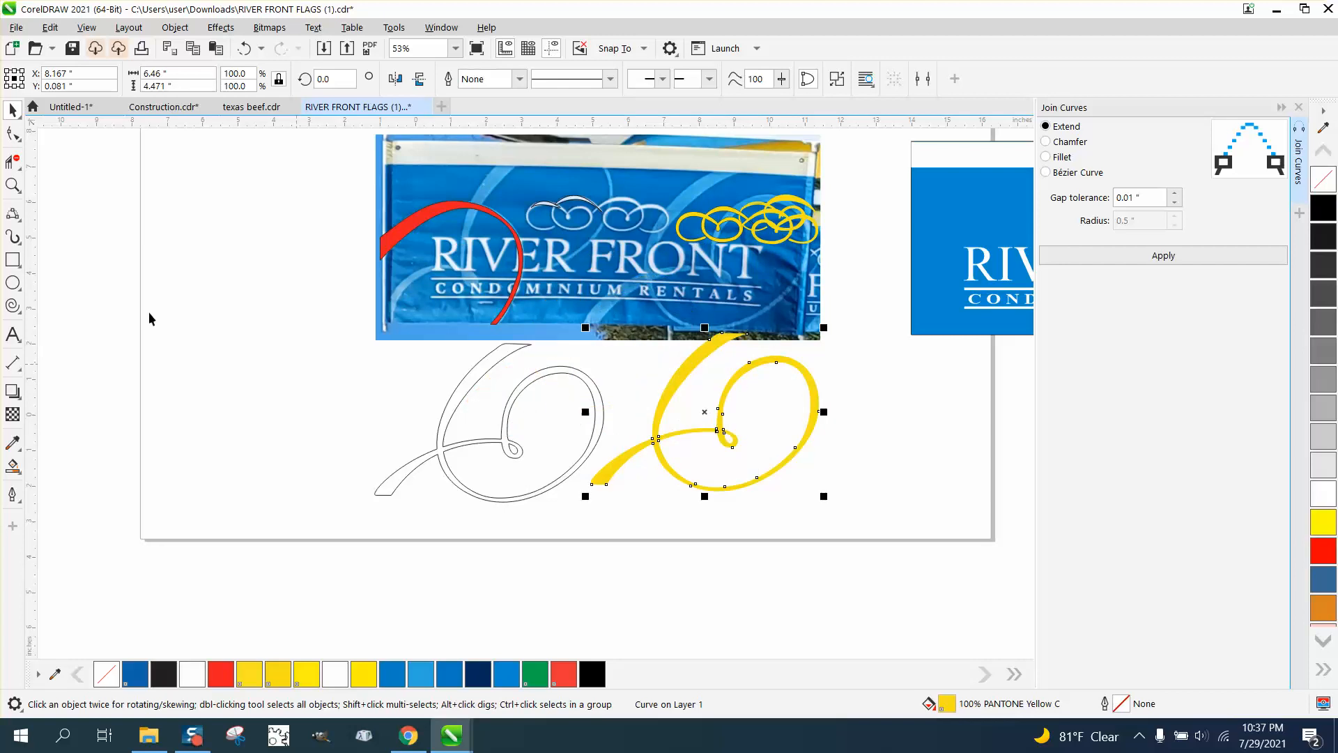
- Examine the edges and loops of the yellow flourish up close
{"action": "left_click", "coordinate": [12, 184]}
{"action": "left_click_drag", "start_coordinate": [623, 337], "coordinate": [851, 493]}
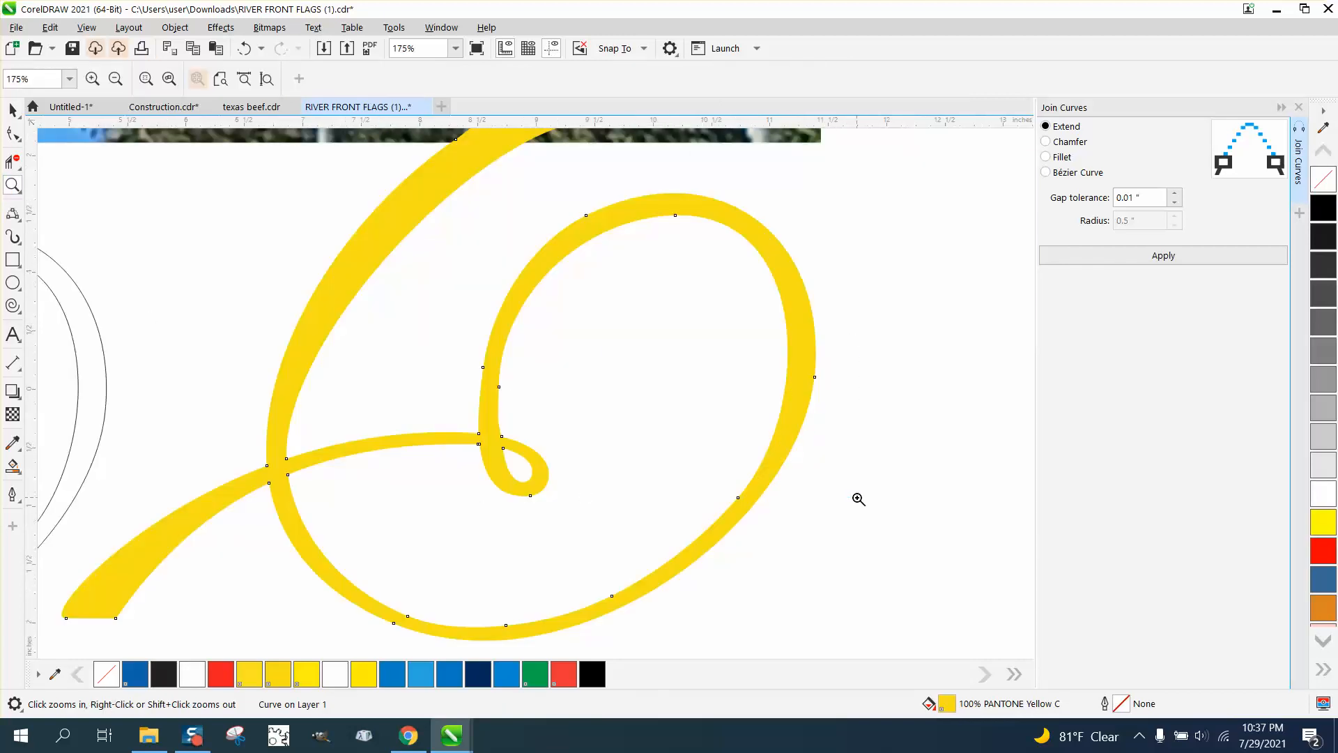